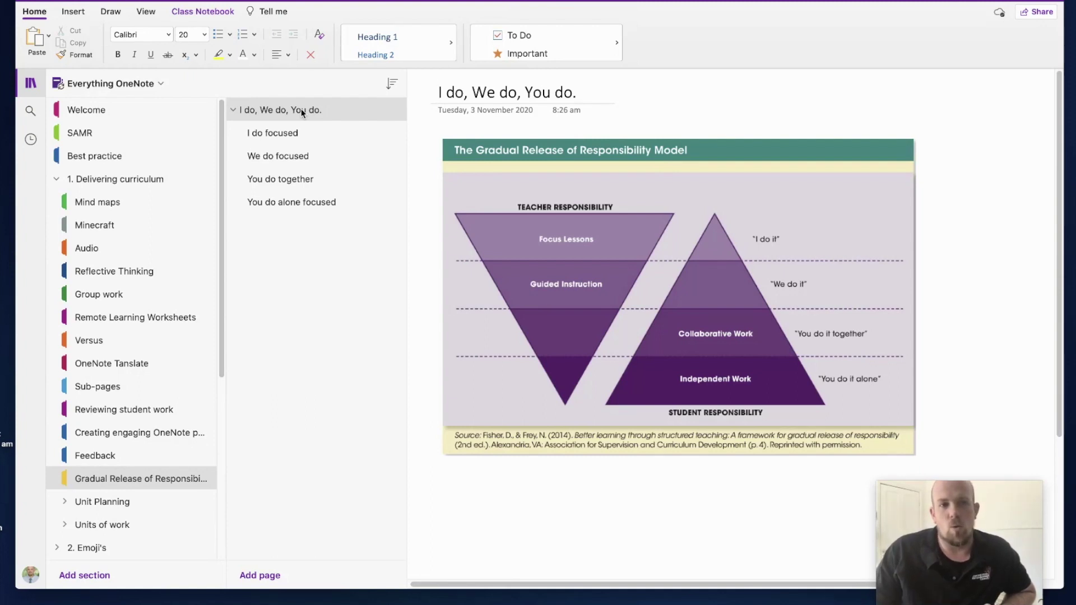
Step: Open the 'I do, We do, You do.' overview page showing the Gradual Release of Responsibility diagram
{"action": "left_click", "coordinate": [301, 109]}
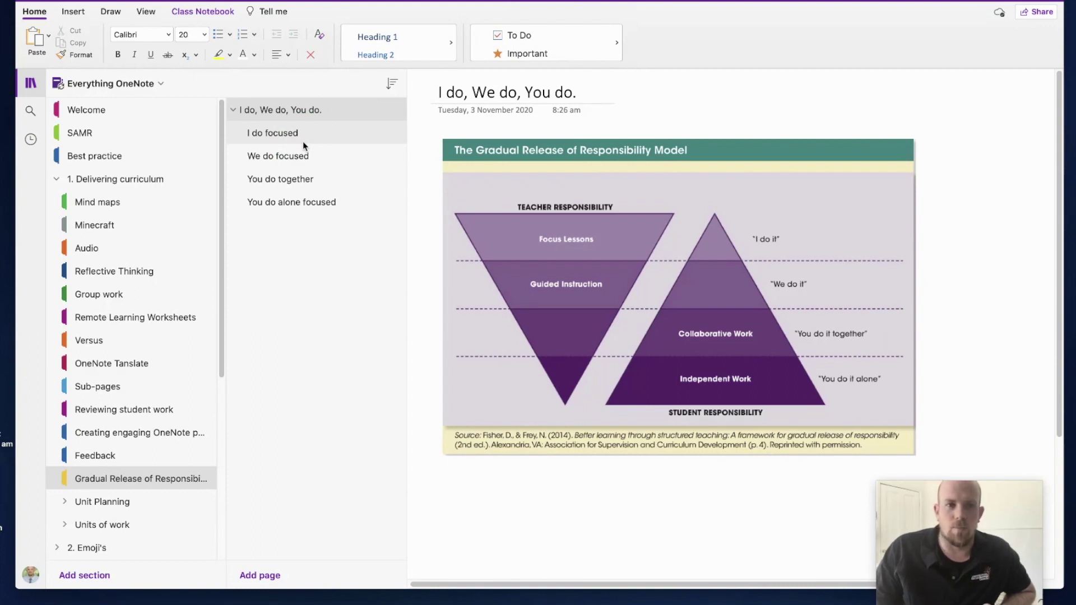
{"action": "left_click", "coordinate": [246, 100]}
Step: Open the 'I do focused' page and look over its English Punctuation sentence-rewriting exercise
{"action": "left_click", "coordinate": [254, 138]}
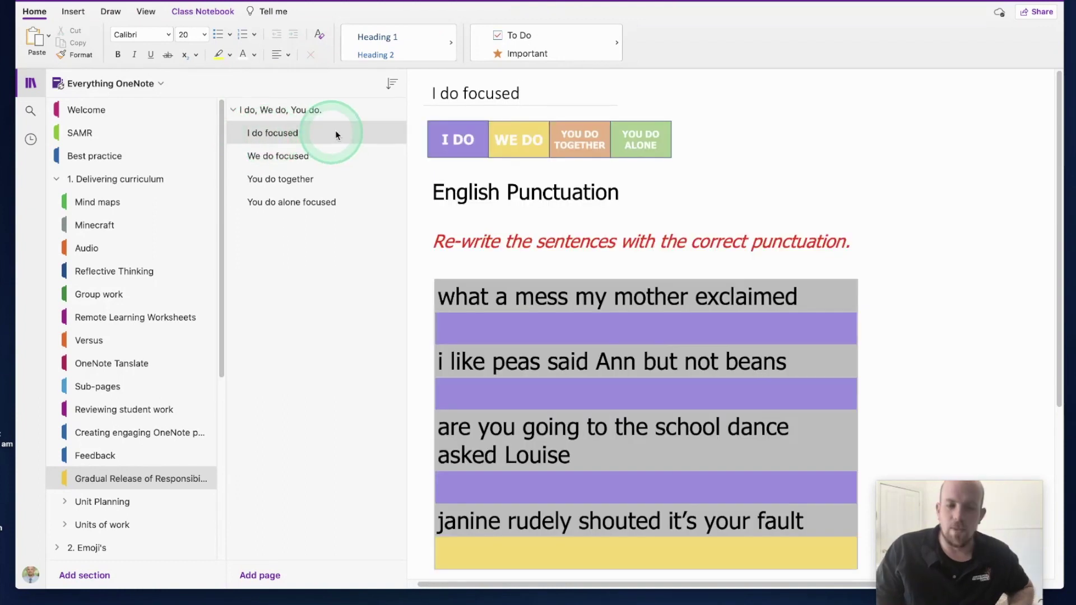
{"action": "scroll", "coordinate": [617, 142], "scroll_direction": "up", "scroll_amount": 3}
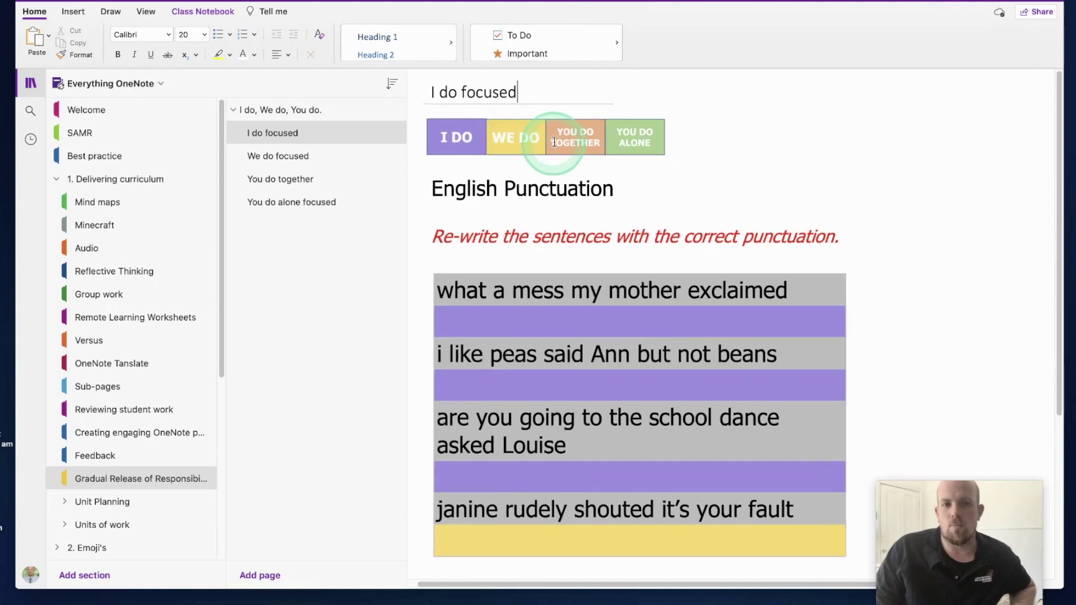
{"action": "scroll", "coordinate": [720, 157], "scroll_direction": "up", "scroll_amount": 4}
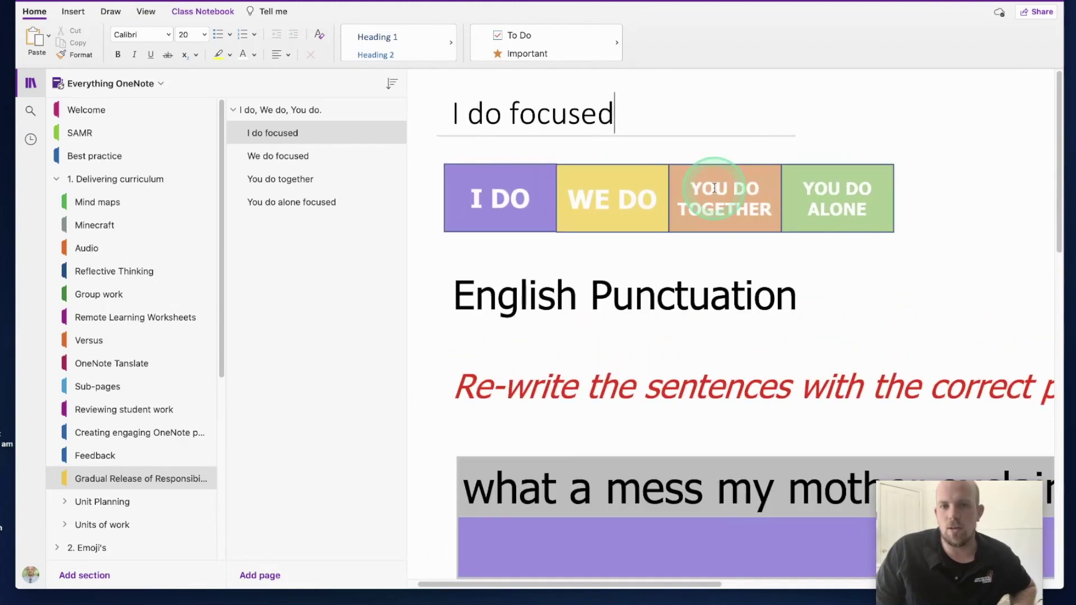
{"action": "scroll", "coordinate": [693, 185], "scroll_direction": "up", "scroll_amount": 2}
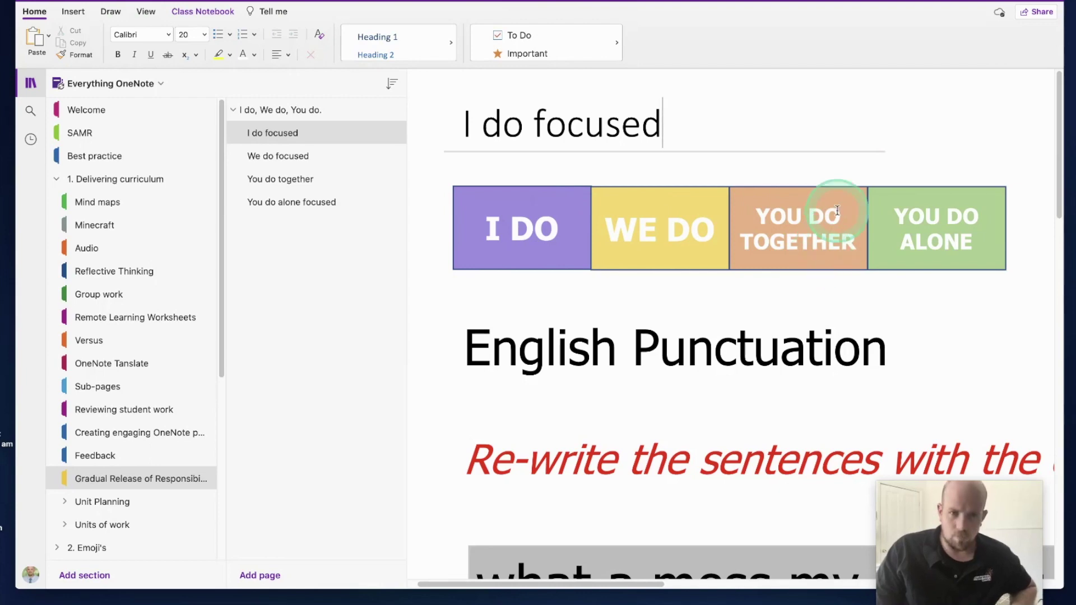
{"action": "scroll", "coordinate": [835, 235], "scroll_direction": "down", "scroll_amount": 3}
{"action": "scroll", "coordinate": [843, 238], "scroll_direction": "down", "scroll_amount": 2}
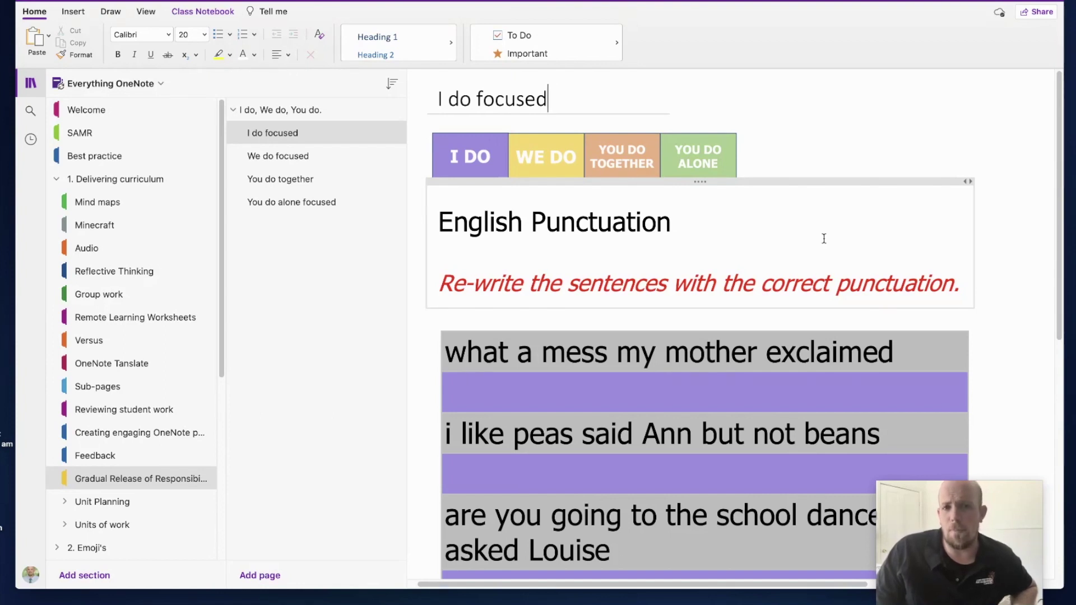
{"action": "left_click", "coordinate": [822, 227]}
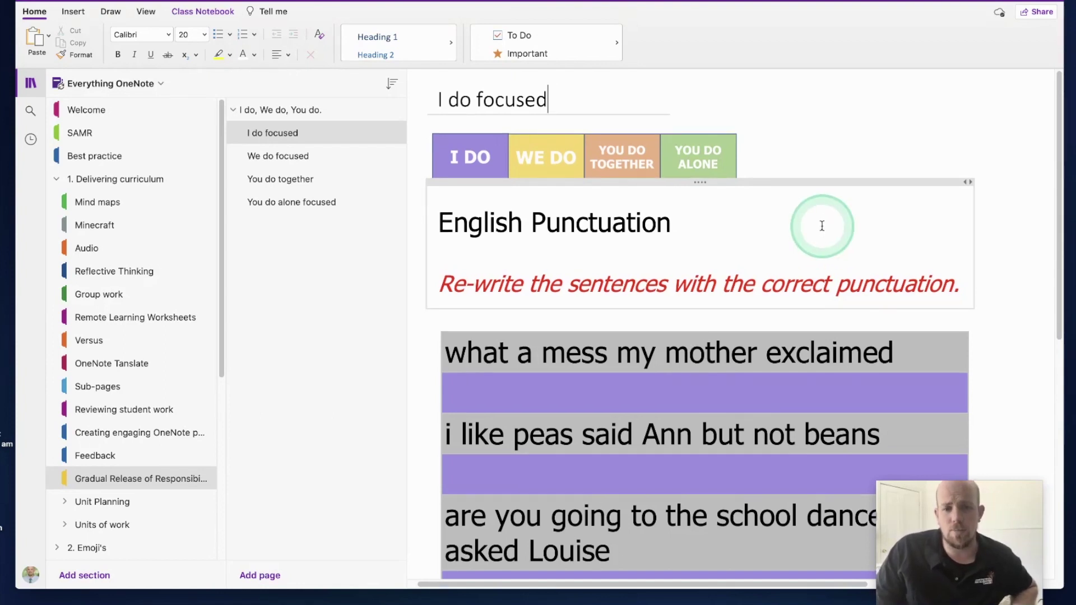
Step: Click into the punctuation table's purple and yellow answer rows
{"action": "scroll", "coordinate": [823, 227], "scroll_direction": "down", "scroll_amount": 2}
{"action": "scroll", "coordinate": [822, 225], "scroll_direction": "down", "scroll_amount": 1}
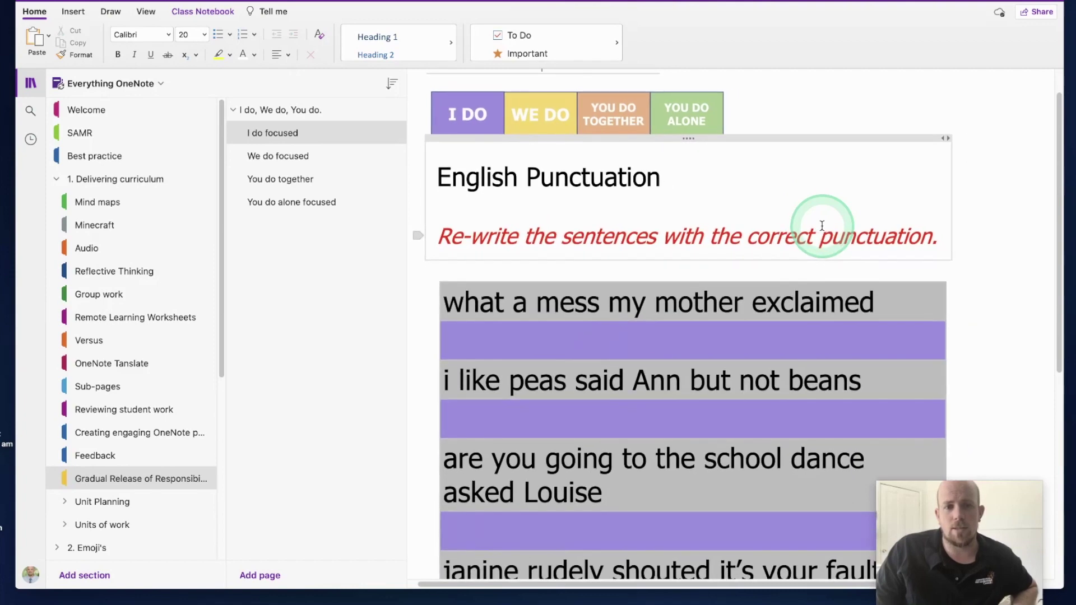
{"action": "scroll", "coordinate": [822, 226], "scroll_direction": "down", "scroll_amount": 2}
{"action": "left_click", "coordinate": [642, 226]}
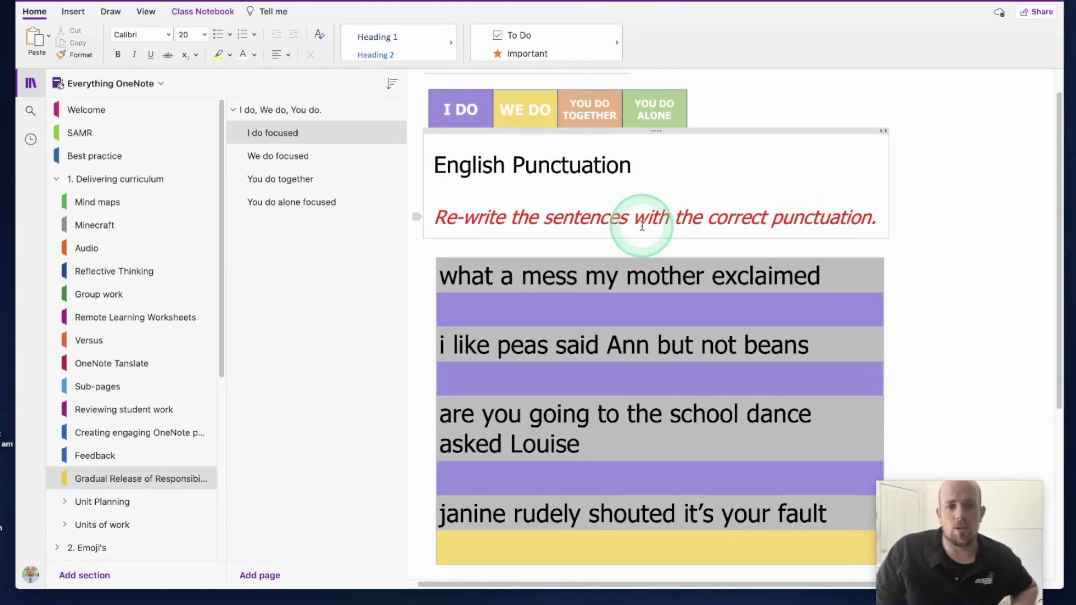
{"action": "scroll", "coordinate": [642, 226], "scroll_direction": "up", "scroll_amount": 1}
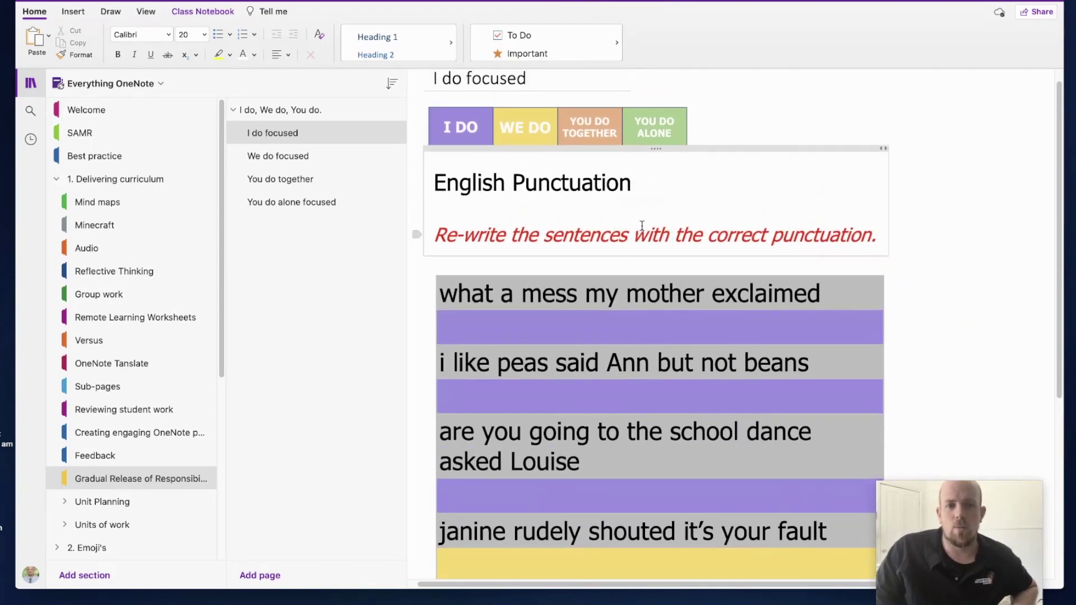
{"action": "left_click", "coordinate": [622, 199]}
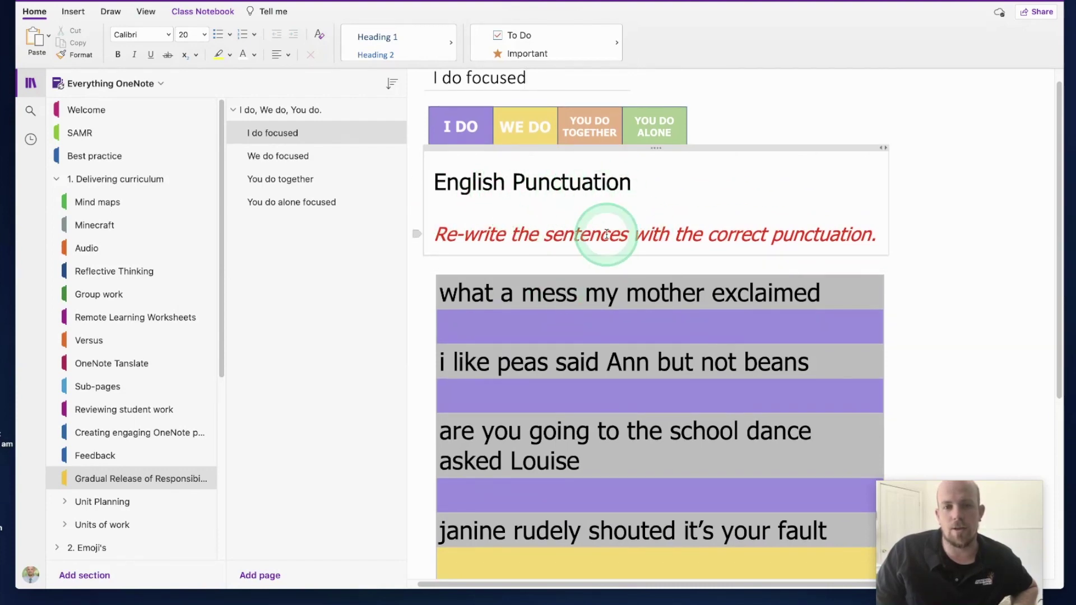
{"action": "scroll", "coordinate": [606, 234], "scroll_direction": "down", "scroll_amount": 2}
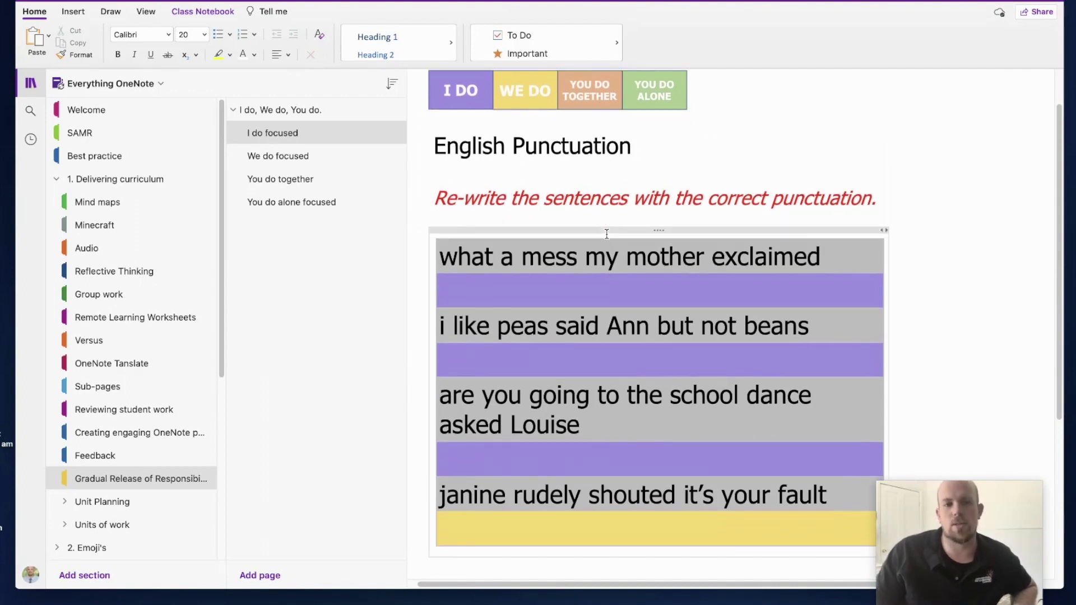
{"action": "left_click", "coordinate": [576, 284]}
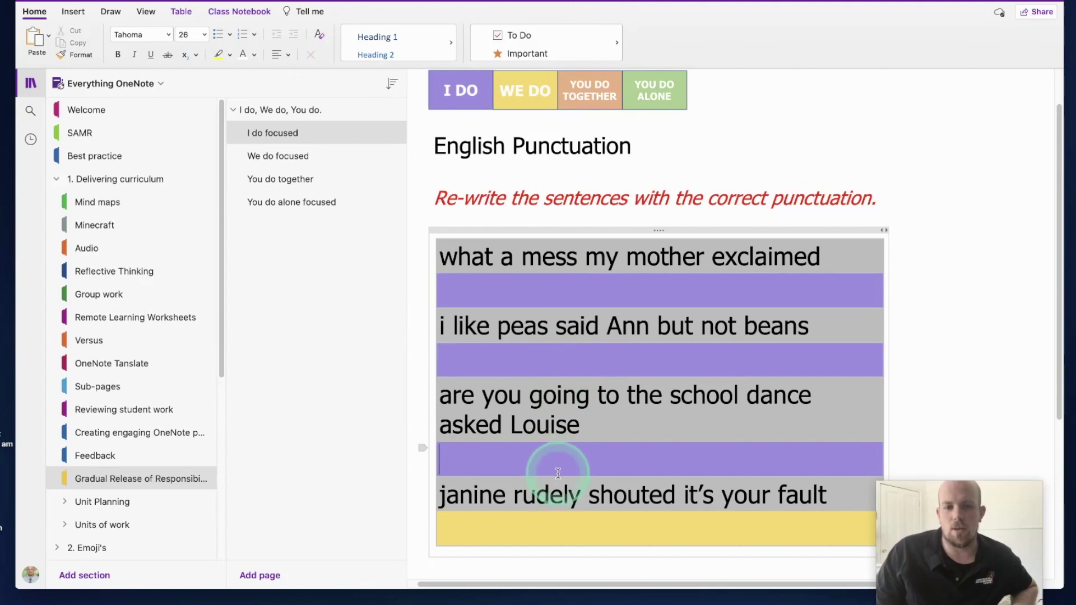
{"action": "left_click", "coordinate": [689, 528]}
Step: Select the English Punctuation container and first sentence row, then open 'We do focused'
{"action": "scroll", "coordinate": [667, 314], "scroll_direction": "down", "scroll_amount": 2}
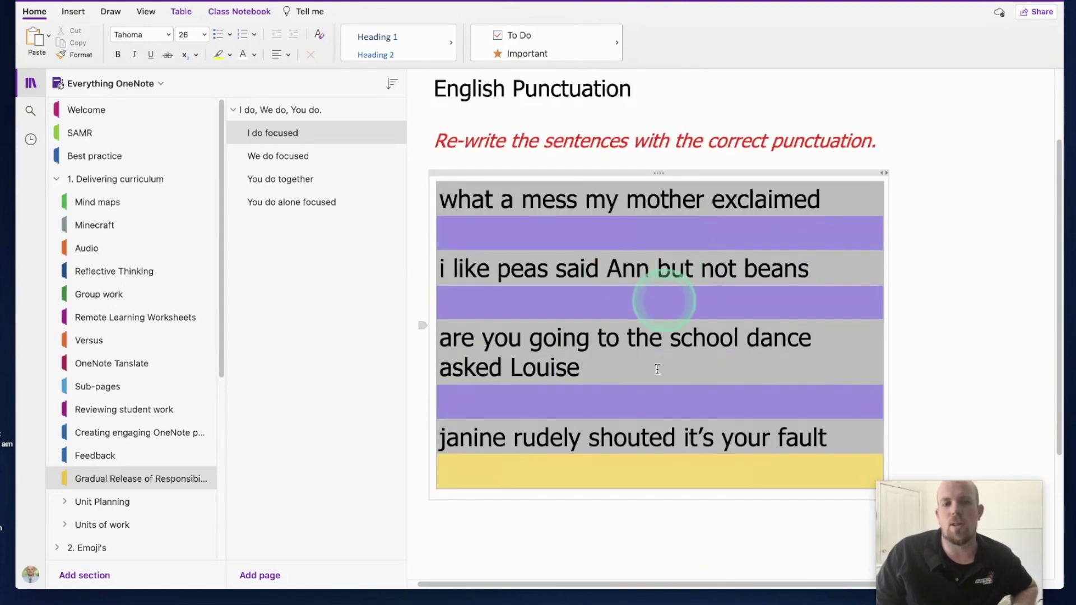
{"action": "scroll", "coordinate": [558, 308], "scroll_direction": "up", "scroll_amount": 1}
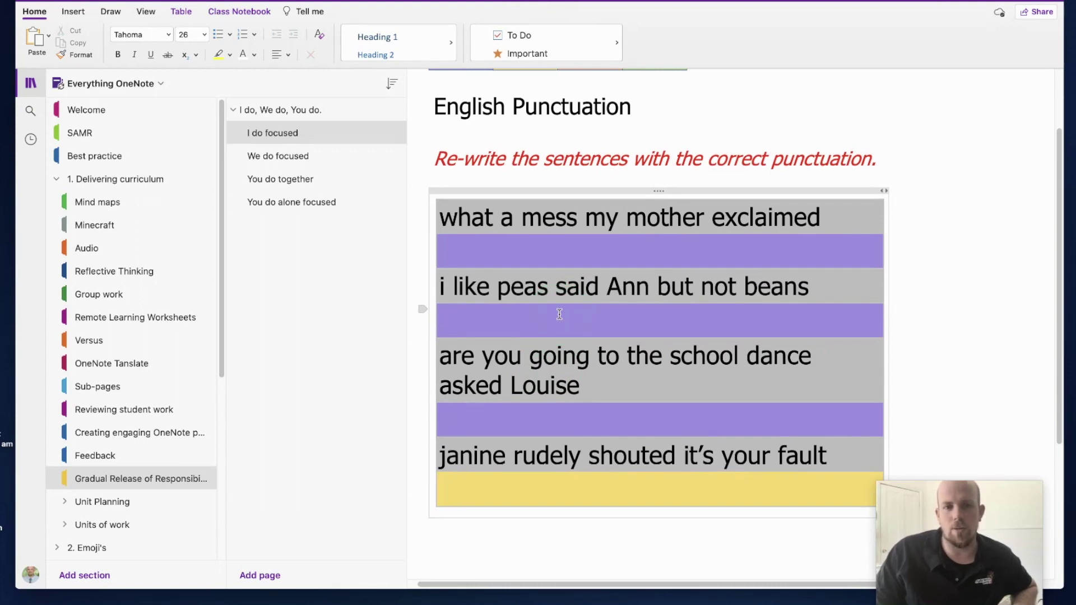
{"action": "scroll", "coordinate": [559, 313], "scroll_direction": "up", "scroll_amount": 3}
{"action": "left_click", "coordinate": [518, 121]}
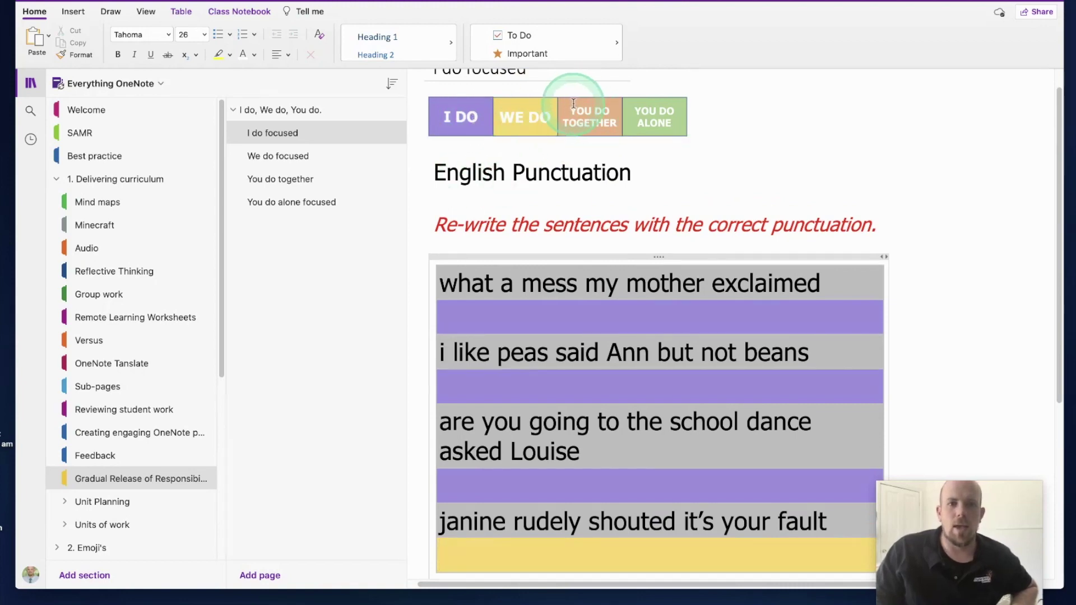
{"action": "left_click", "coordinate": [514, 141]}
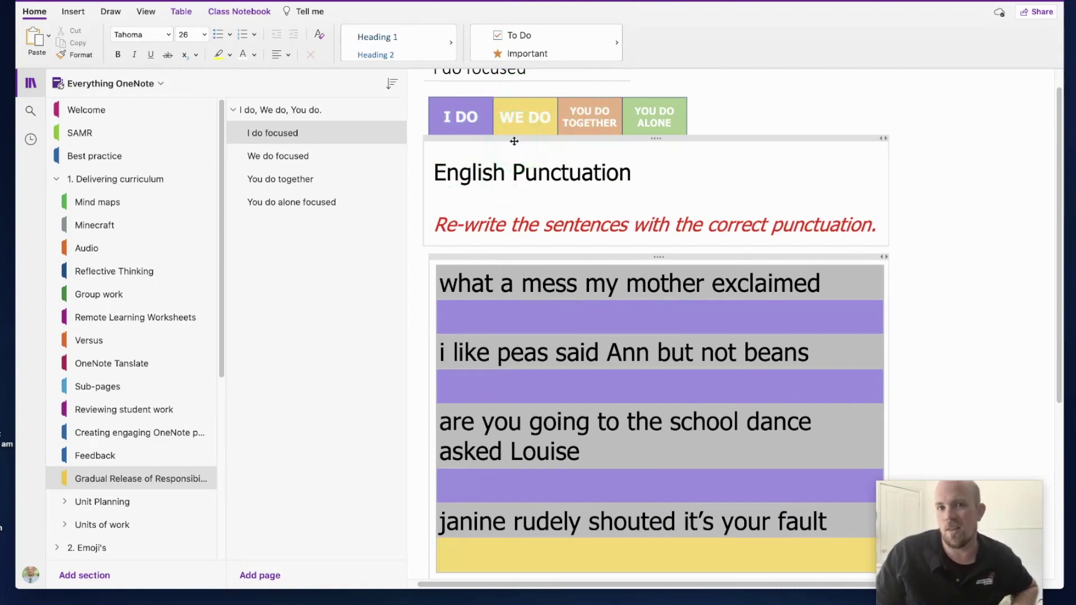
{"action": "left_click", "coordinate": [470, 290]}
{"action": "scroll", "coordinate": [470, 296], "scroll_direction": "down", "scroll_amount": 1}
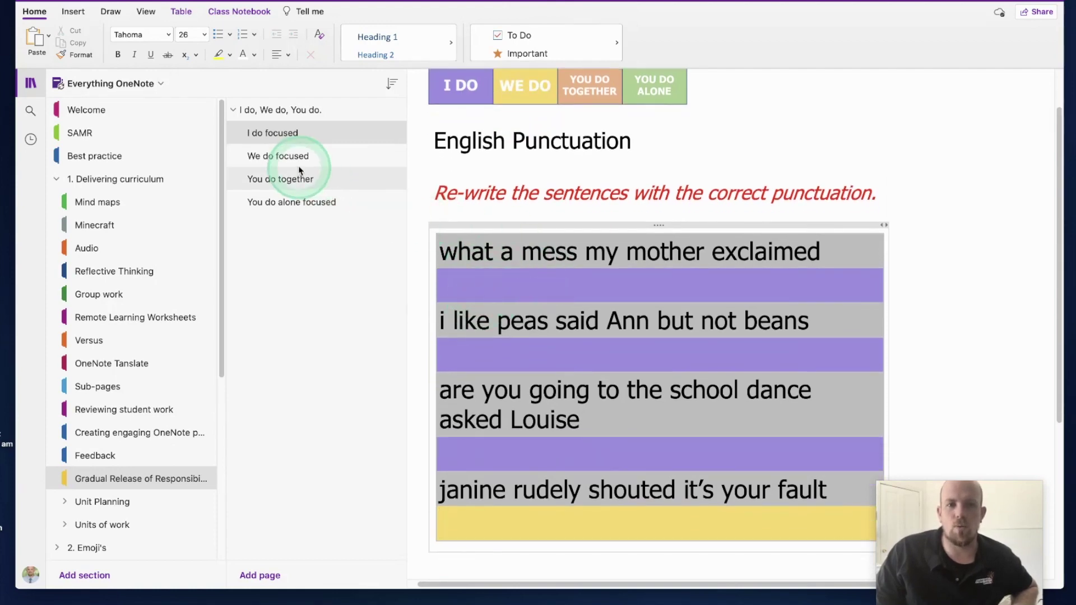
{"action": "left_click", "coordinate": [288, 162]}
Step: Scroll below The Poet's Lament to the Elements of Poetry questions and syllable-count table
{"action": "left_click", "coordinate": [705, 204]}
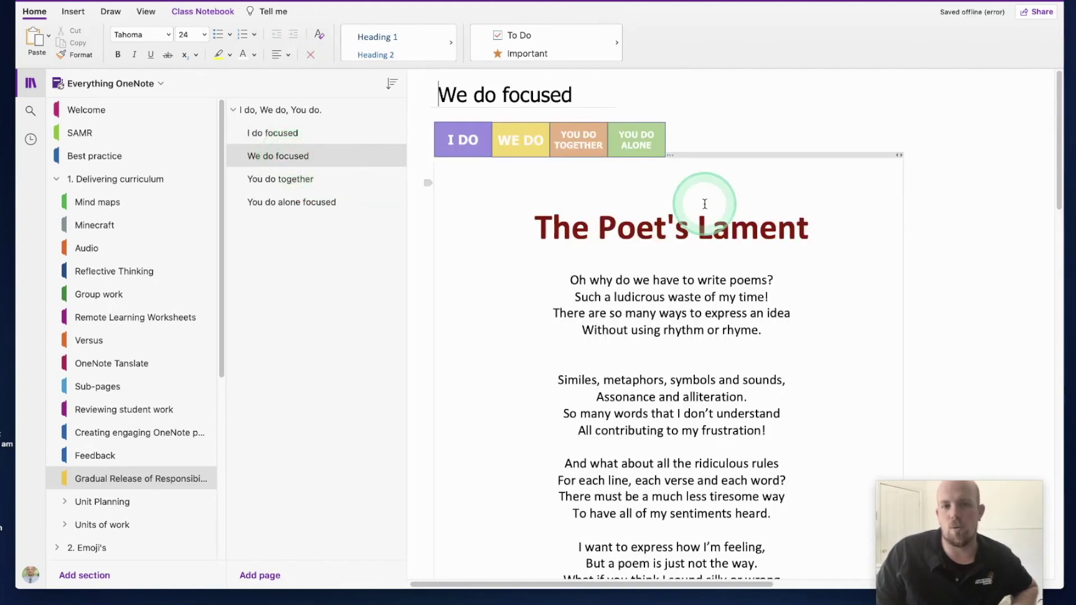
{"action": "left_click", "coordinate": [705, 319]}
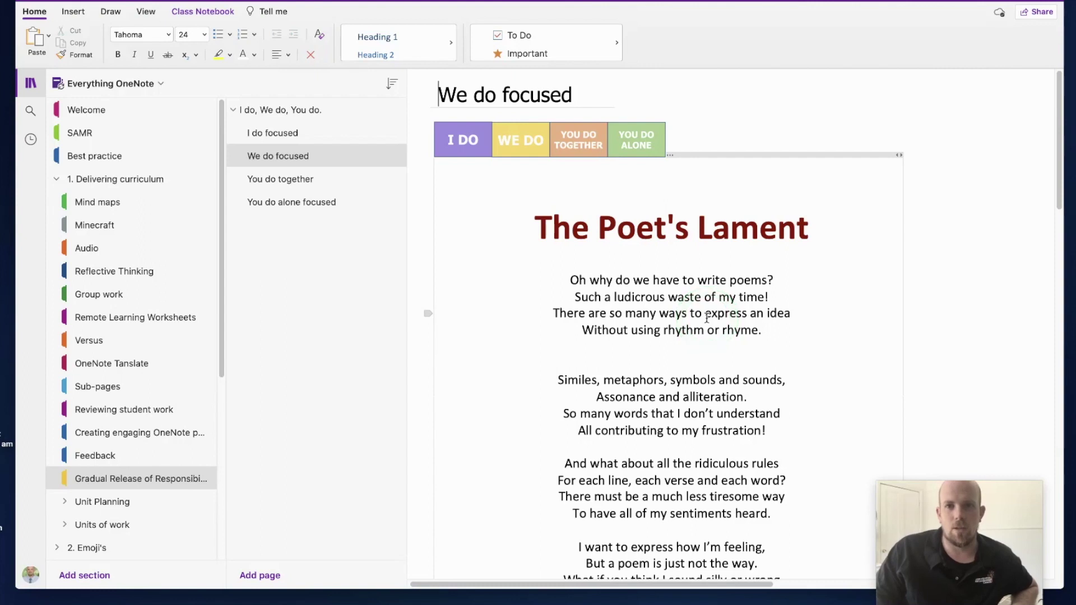
{"action": "left_click", "coordinate": [719, 316]}
{"action": "scroll", "coordinate": [720, 316], "scroll_direction": "down", "scroll_amount": 3}
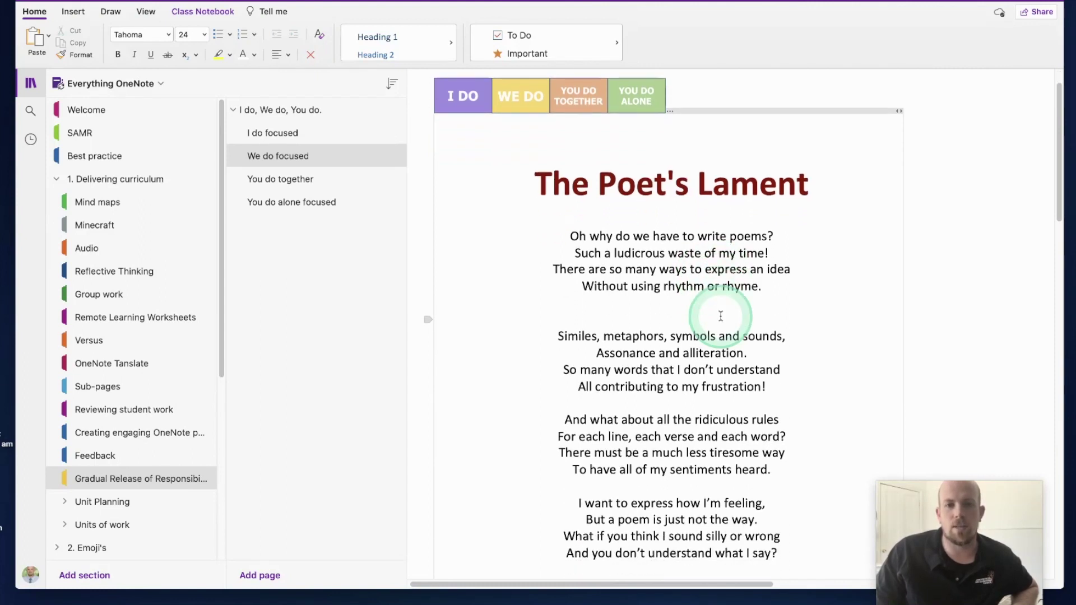
{"action": "scroll", "coordinate": [720, 316], "scroll_direction": "down", "scroll_amount": 15}
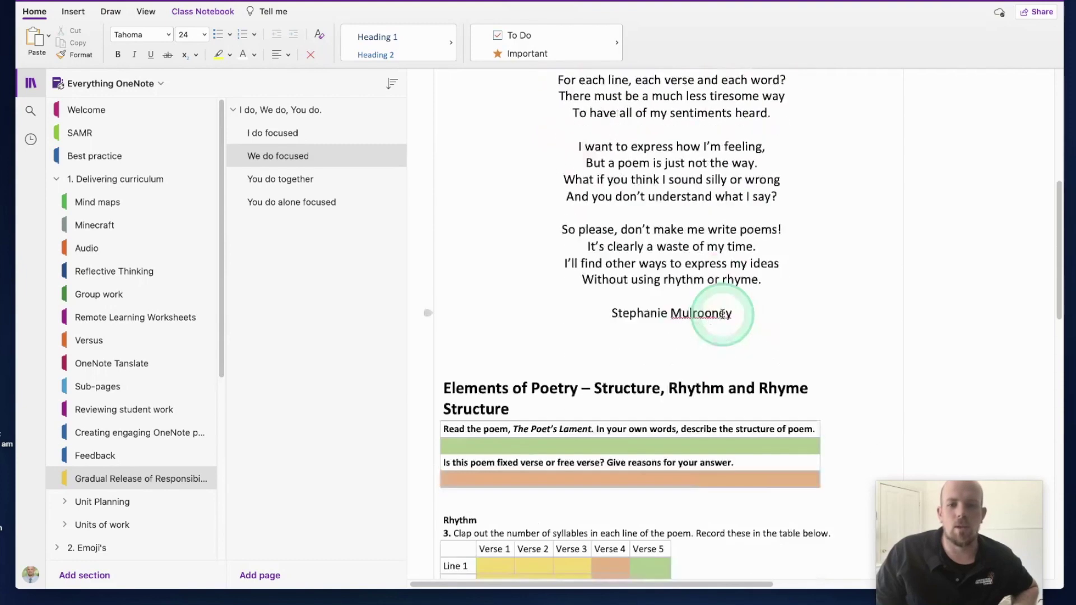
{"action": "scroll", "coordinate": [722, 314], "scroll_direction": "down", "scroll_amount": 1}
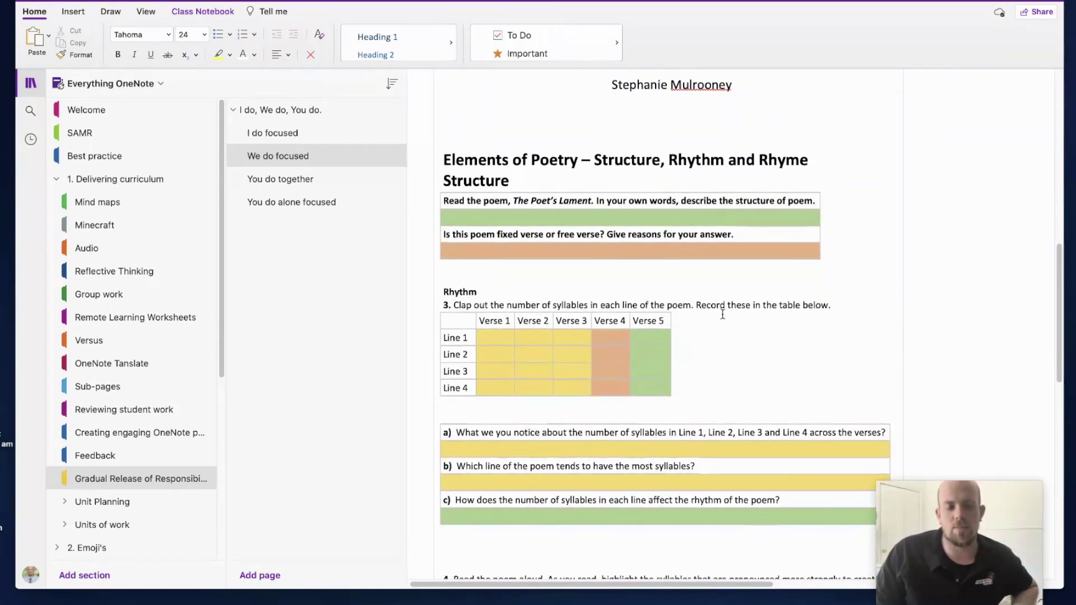
{"action": "scroll", "coordinate": [722, 314], "scroll_direction": "down", "scroll_amount": 1}
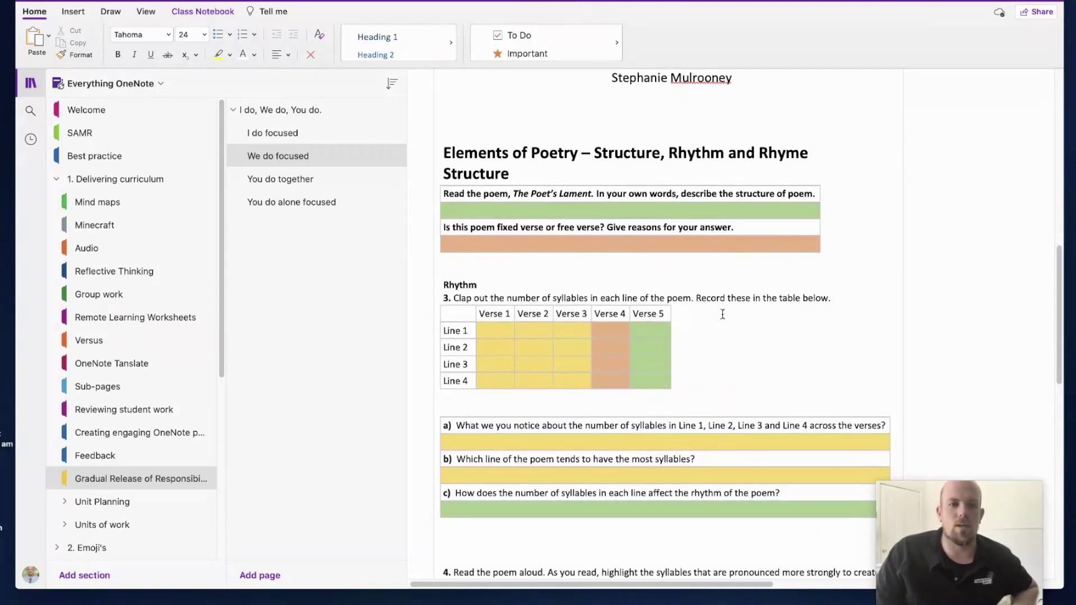
{"action": "scroll", "coordinate": [722, 315], "scroll_direction": "up", "scroll_amount": 10}
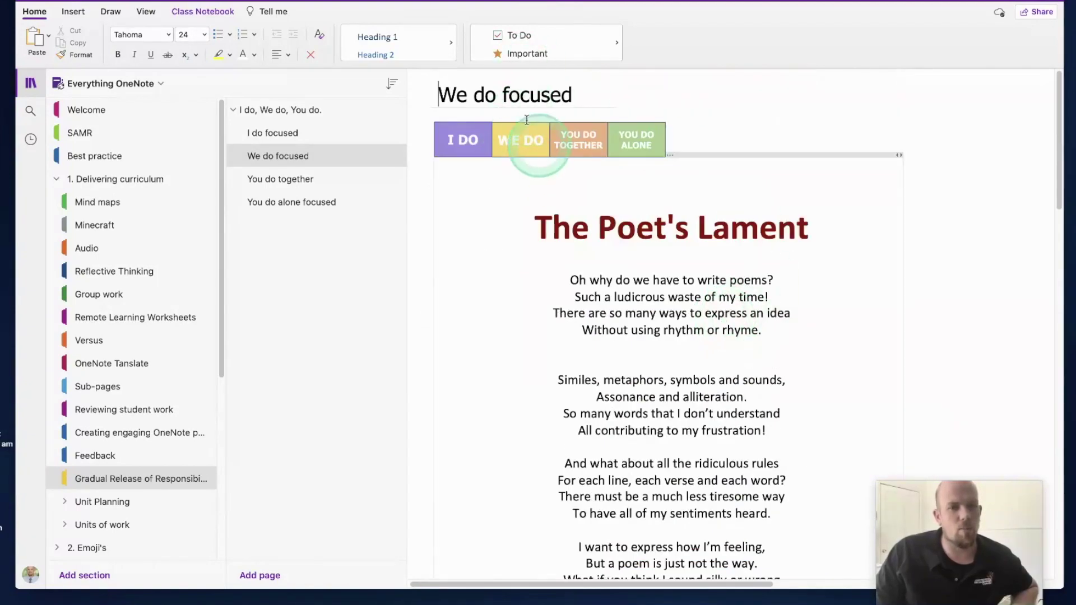
{"action": "scroll", "coordinate": [537, 163], "scroll_direction": "down", "scroll_amount": 3}
{"action": "scroll", "coordinate": [537, 163], "scroll_direction": "down", "scroll_amount": 10}
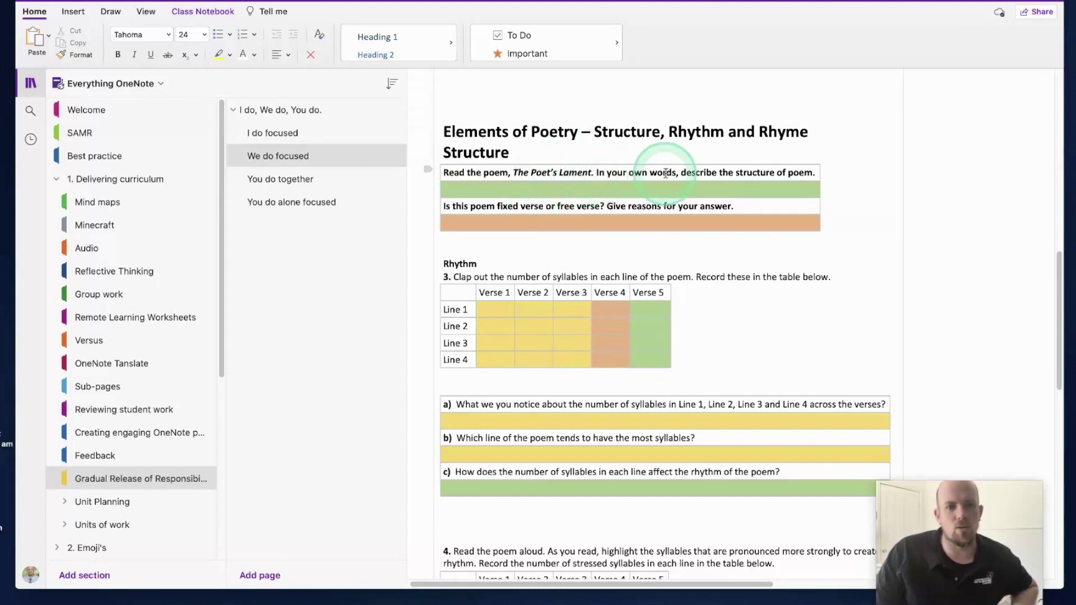
{"action": "left_click", "coordinate": [645, 173]}
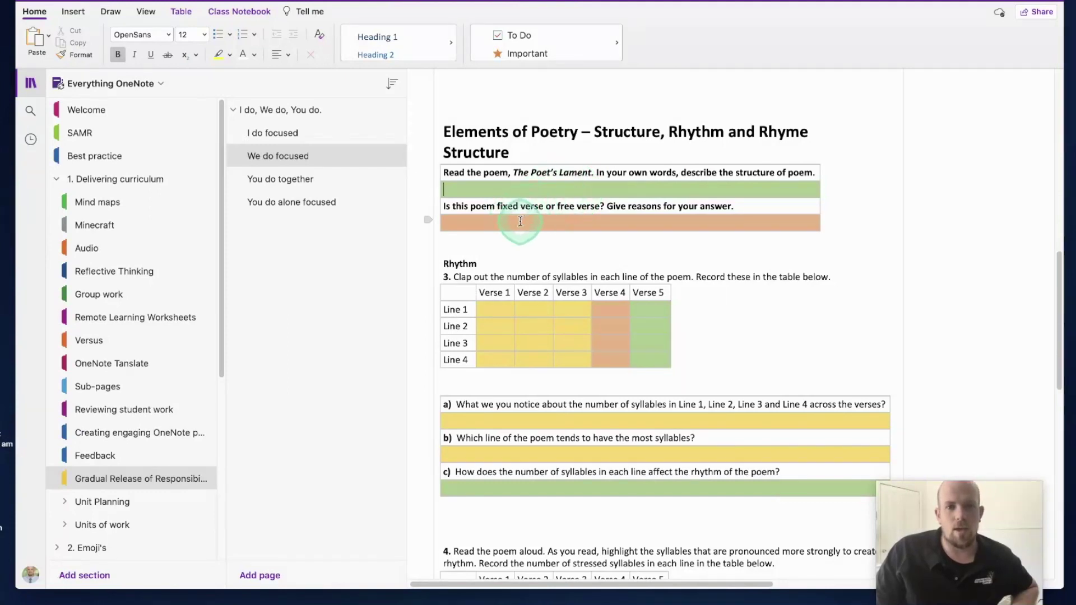
{"action": "left_click", "coordinate": [463, 224]}
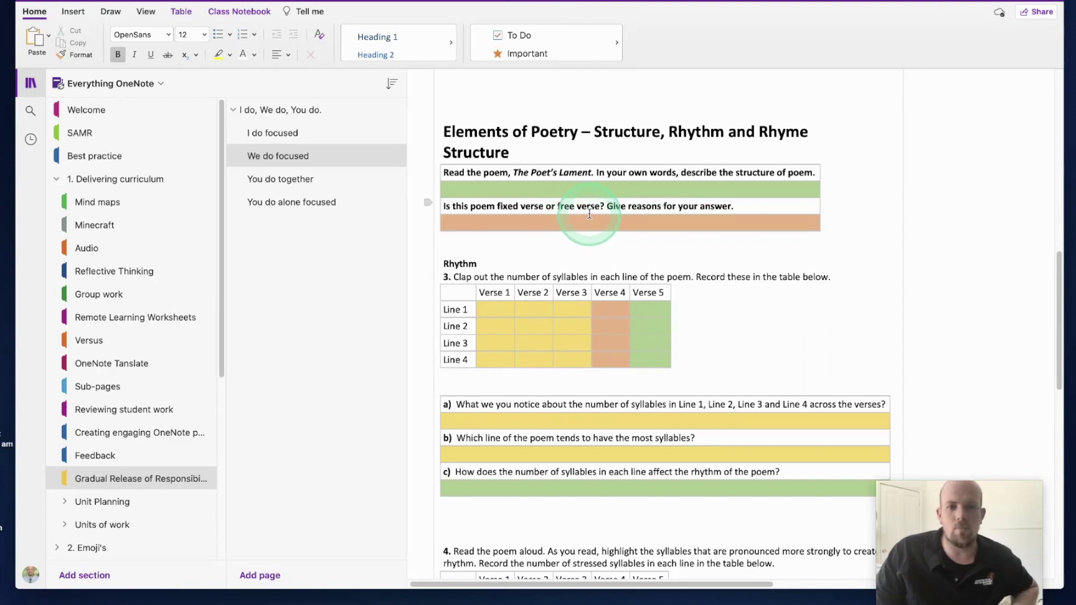
{"action": "scroll", "coordinate": [586, 221], "scroll_direction": "down", "scroll_amount": 2}
{"action": "scroll", "coordinate": [587, 214], "scroll_direction": "down", "scroll_amount": 1}
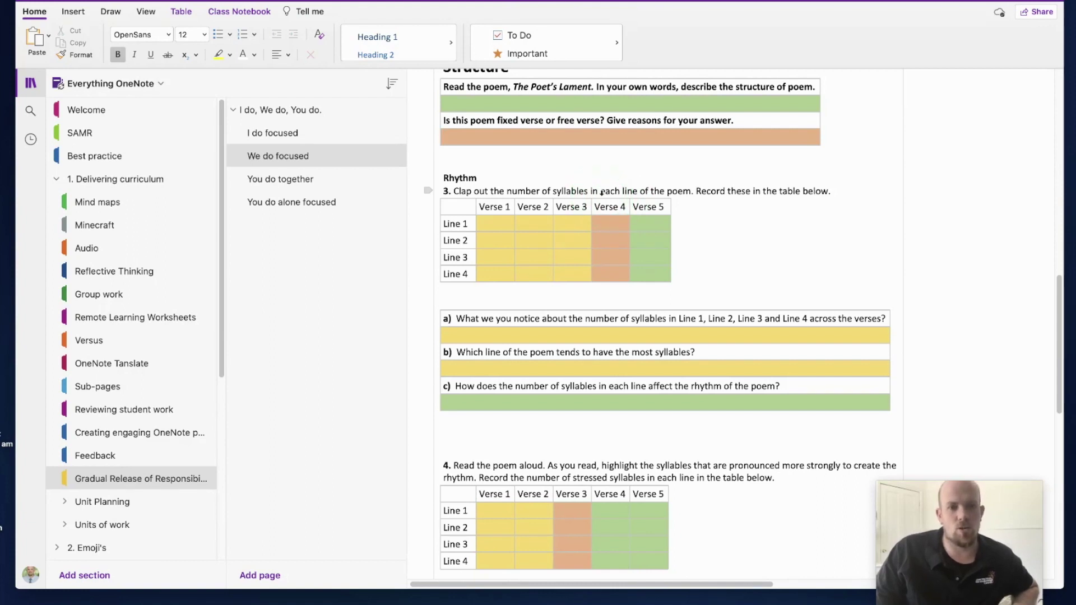
Step: Select the syllable table's yellow Verse 1–3, orange Verse 4 and green Verse 5 columns
{"action": "left_click_drag", "start_coordinate": [504, 222], "coordinate": [581, 270]}
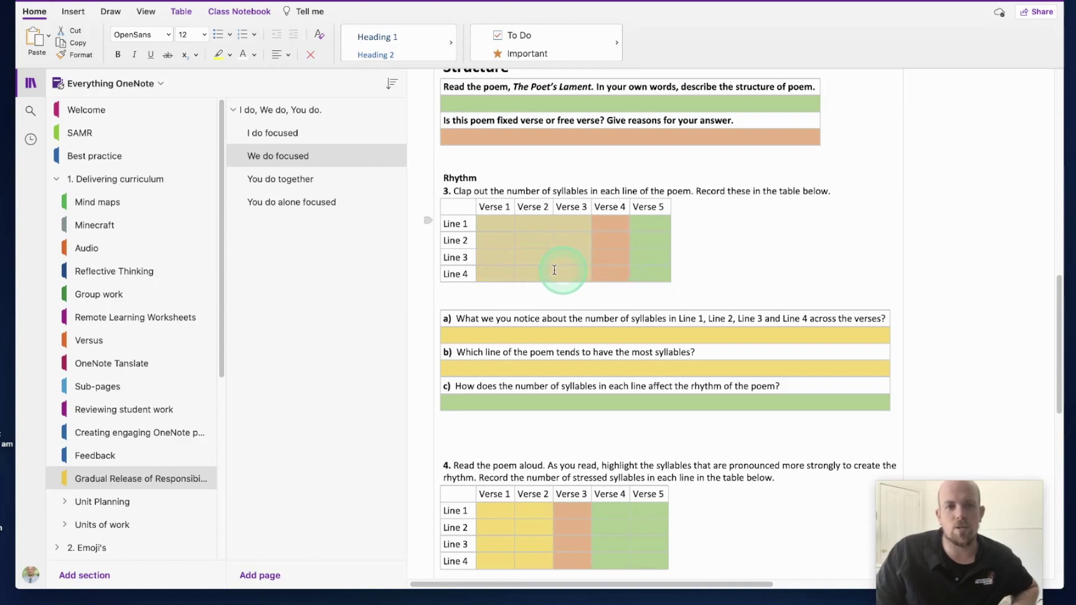
{"action": "left_click_drag", "start_coordinate": [554, 270], "coordinate": [572, 238]}
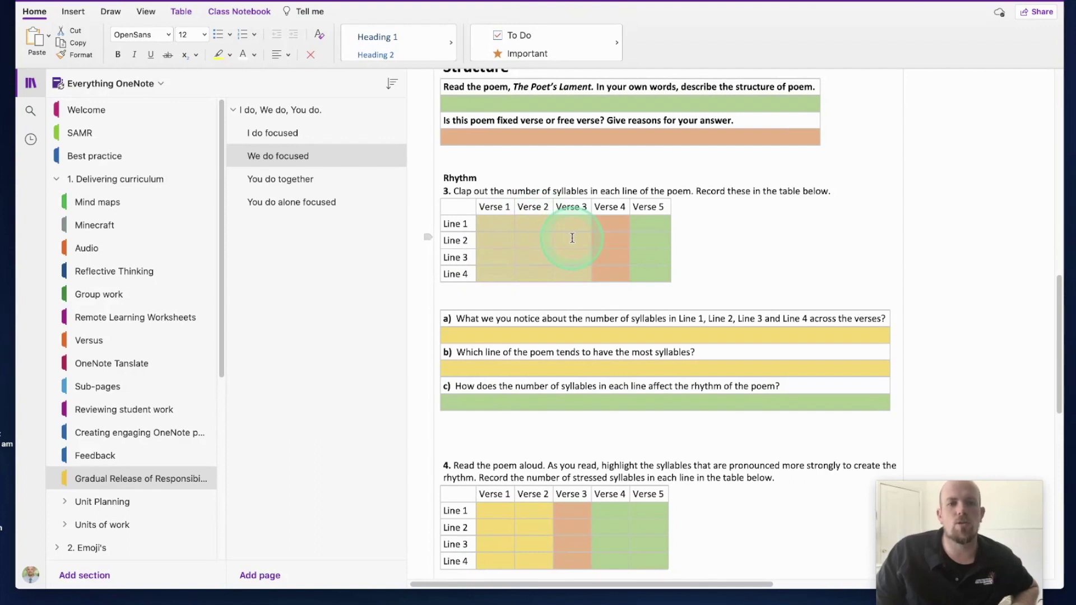
{"action": "left_click_drag", "start_coordinate": [609, 208], "coordinate": [601, 273]}
{"action": "left_click_drag", "start_coordinate": [649, 222], "coordinate": [656, 271]}
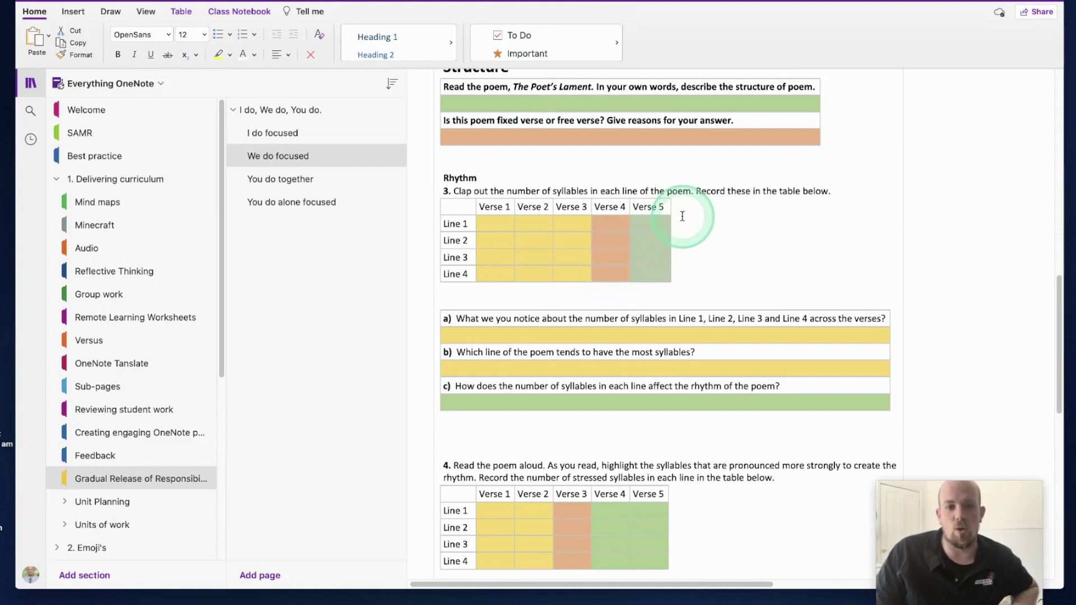
Step: Click the b) and c) answer cells, then open the 'You do together' page
{"action": "scroll", "coordinate": [680, 217], "scroll_direction": "down", "scroll_amount": 3}
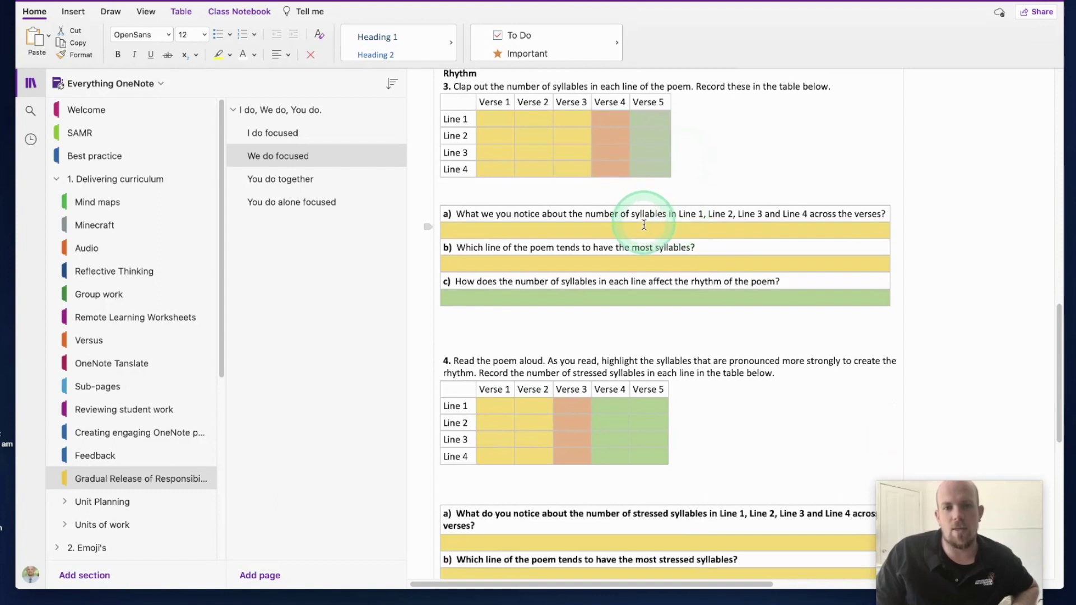
{"action": "left_click", "coordinate": [628, 266]}
{"action": "left_click", "coordinate": [612, 297]}
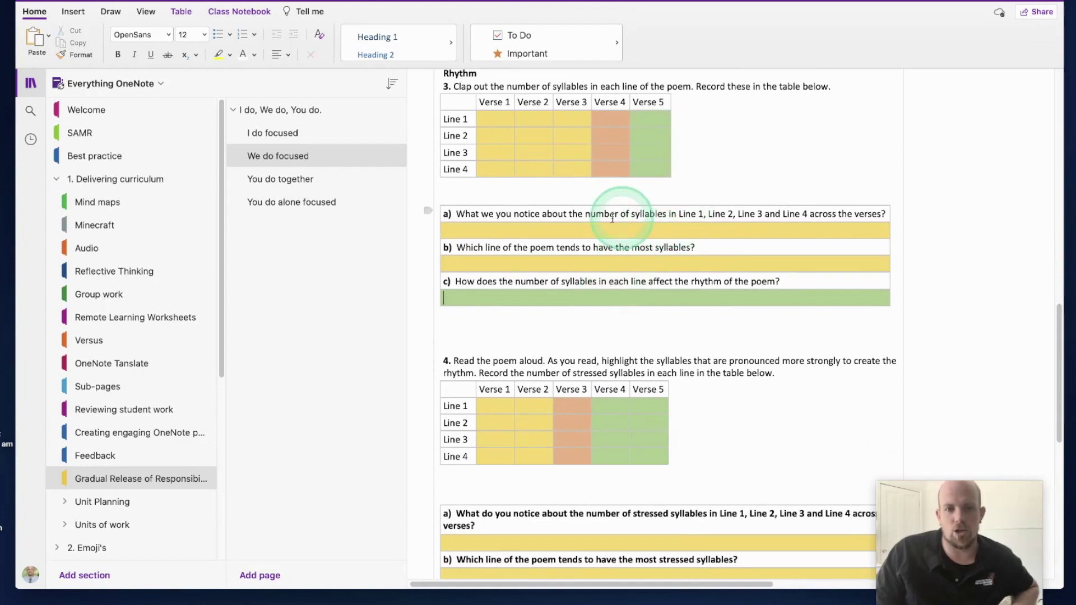
{"action": "scroll", "coordinate": [642, 224], "scroll_direction": "down", "scroll_amount": 3}
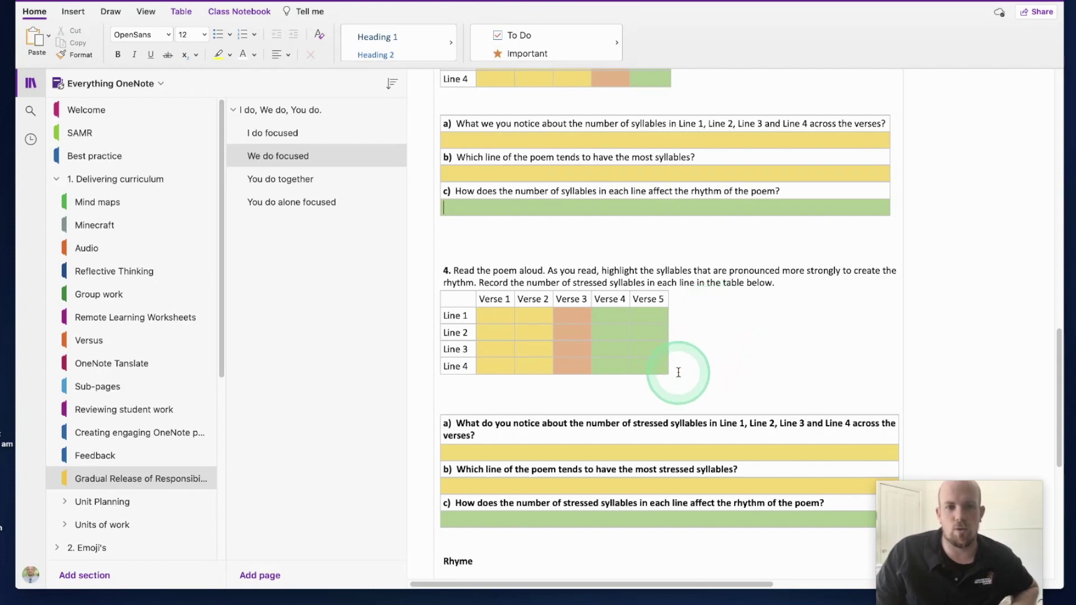
{"action": "left_click", "coordinate": [295, 183]}
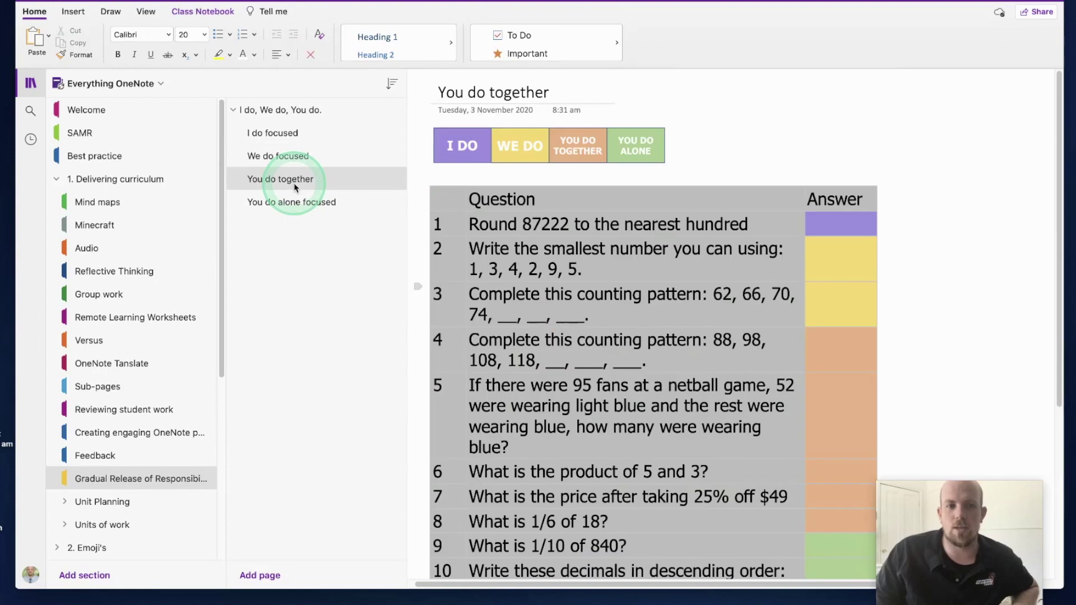
Step: Select the question table's purple, yellow, orange and green answer cells in turn
{"action": "left_click", "coordinate": [530, 249]}
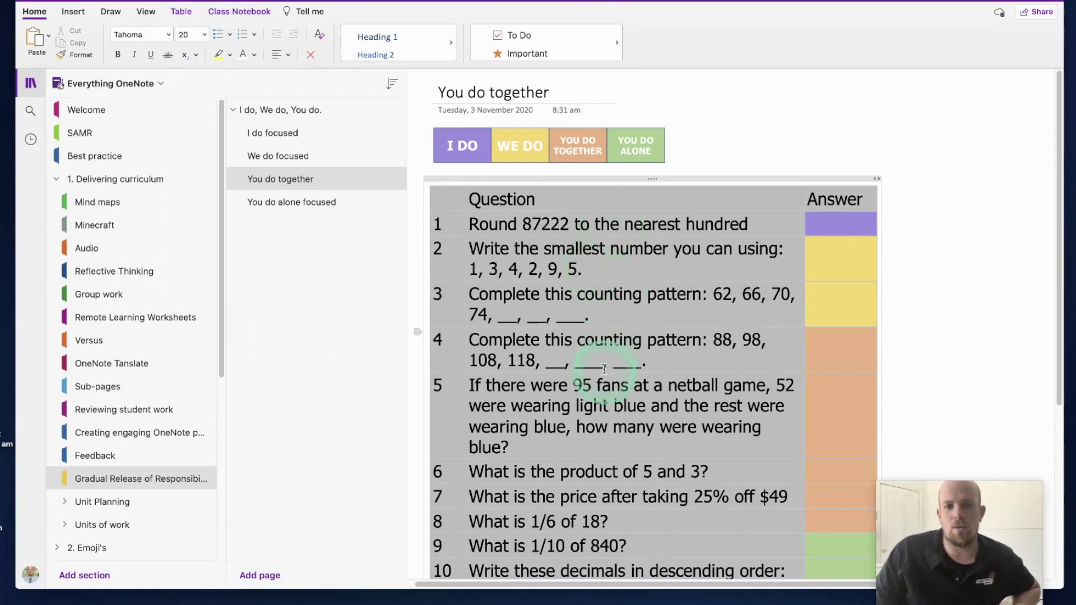
{"action": "scroll", "coordinate": [620, 247], "scroll_direction": "down", "scroll_amount": 1}
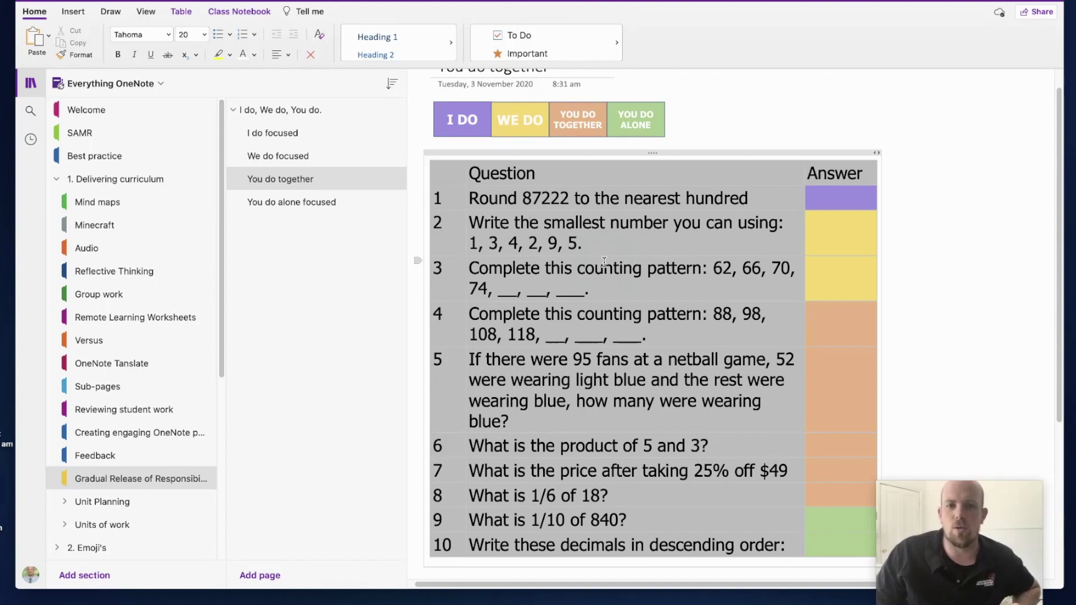
{"action": "left_click", "coordinate": [836, 198]}
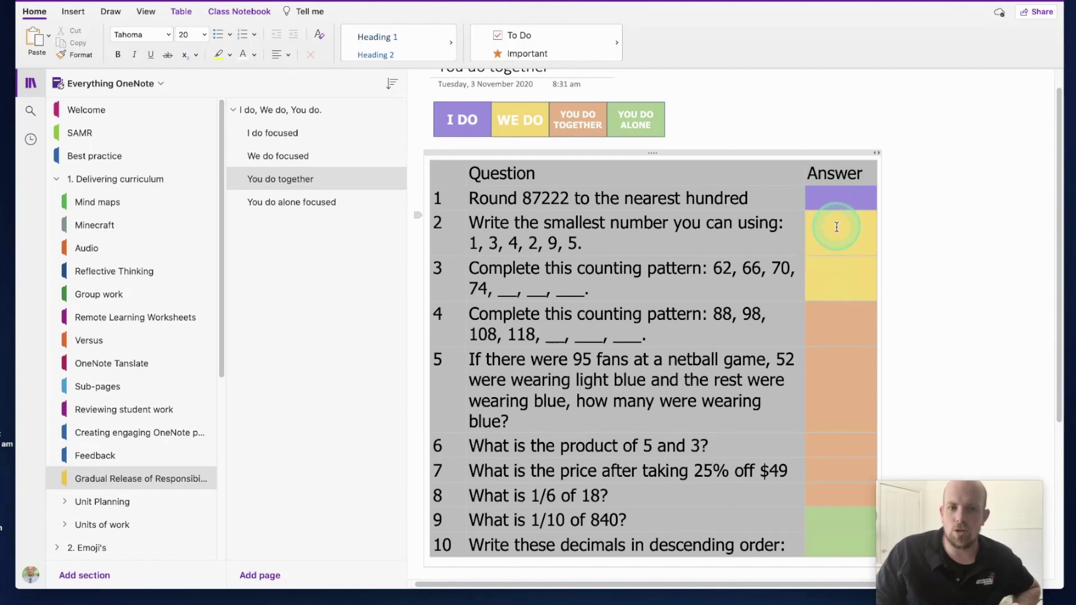
{"action": "left_click_drag", "start_coordinate": [835, 229], "coordinate": [837, 263]}
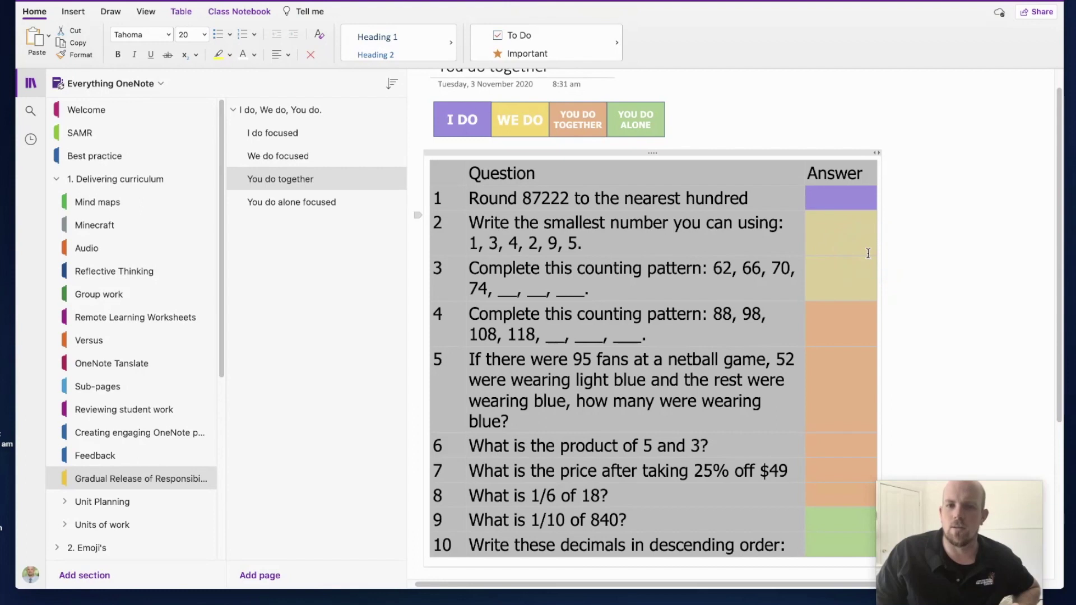
{"action": "left_click", "coordinate": [846, 323]}
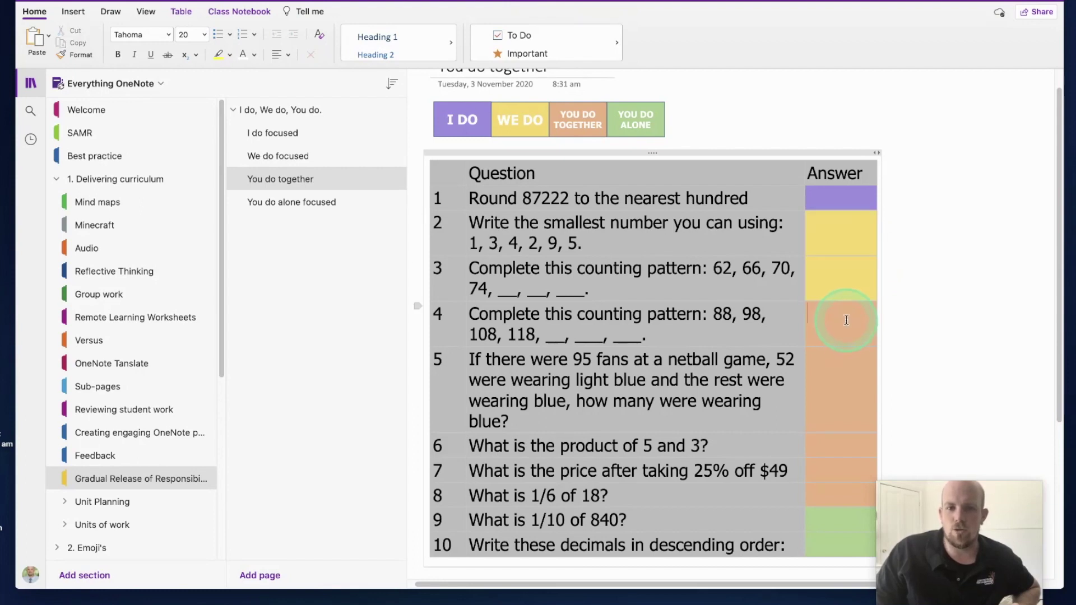
{"action": "left_click_drag", "start_coordinate": [846, 320], "coordinate": [833, 442]}
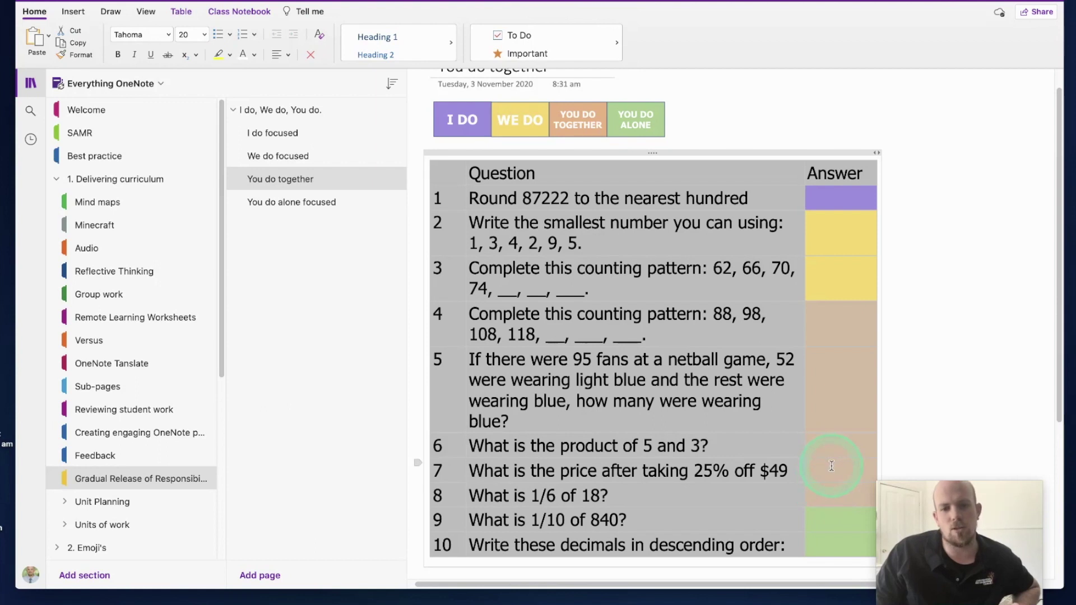
{"action": "left_click", "coordinate": [834, 520]}
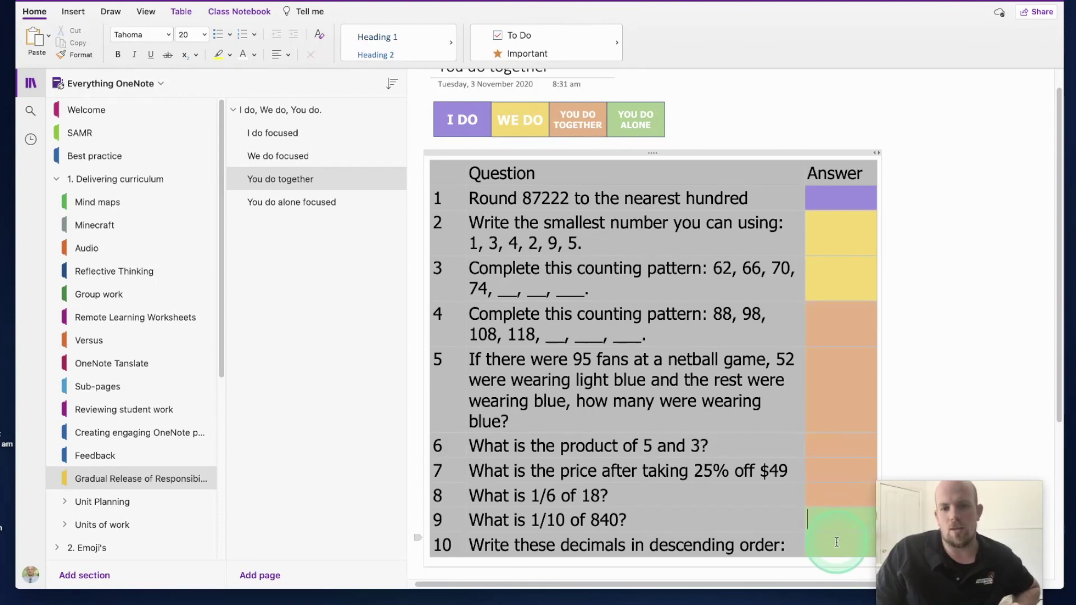
Step: Open the 'You do alone focused' page with its ten multiplication questions
{"action": "scroll", "coordinate": [836, 541], "scroll_direction": "down", "scroll_amount": 2}
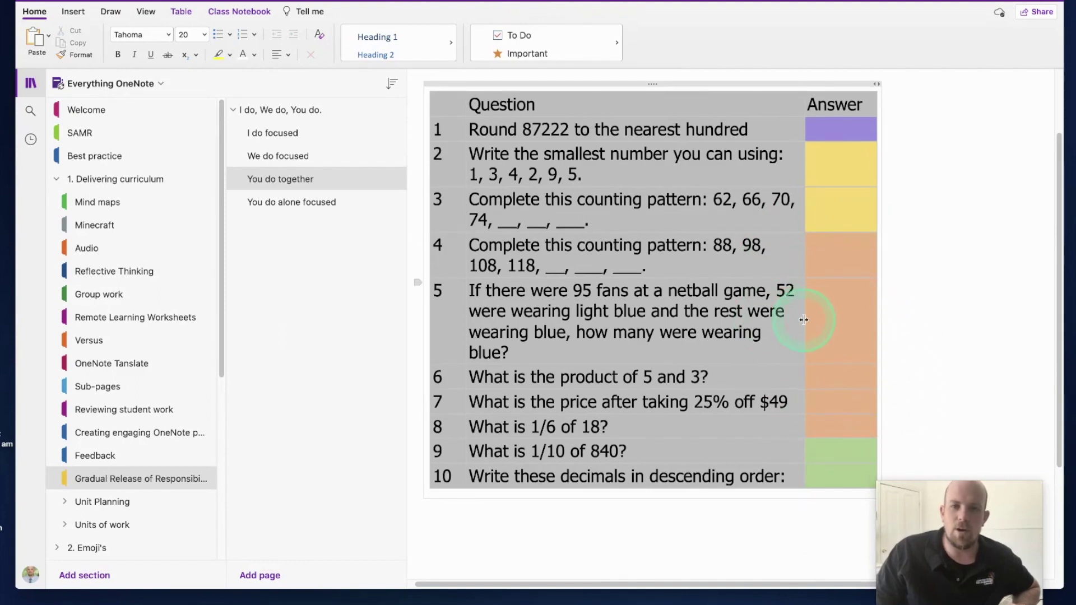
{"action": "scroll", "coordinate": [804, 314], "scroll_direction": "up", "scroll_amount": 2}
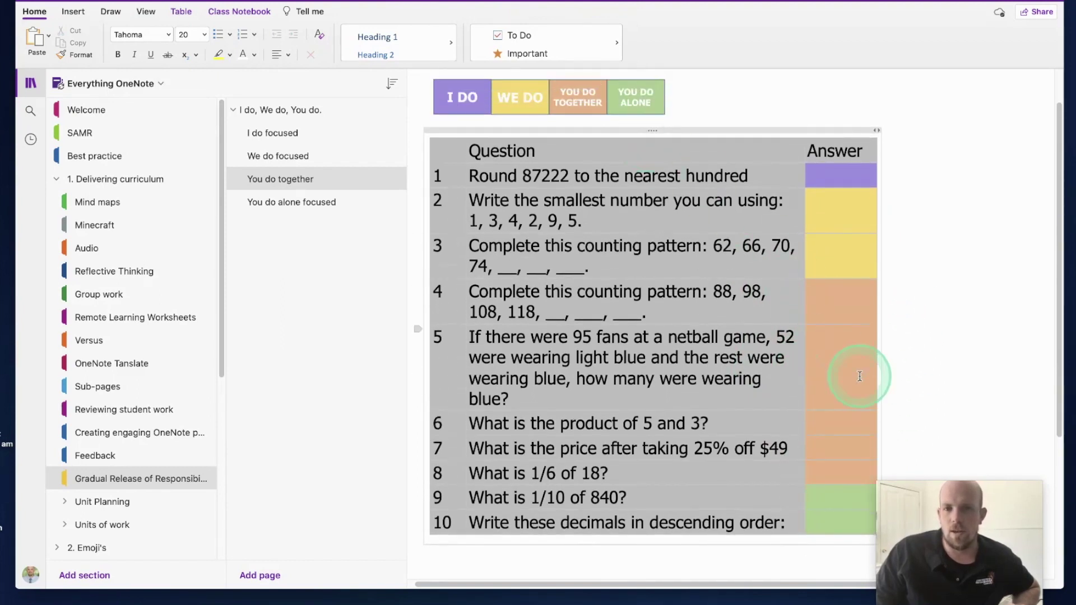
{"action": "left_click", "coordinate": [830, 350]}
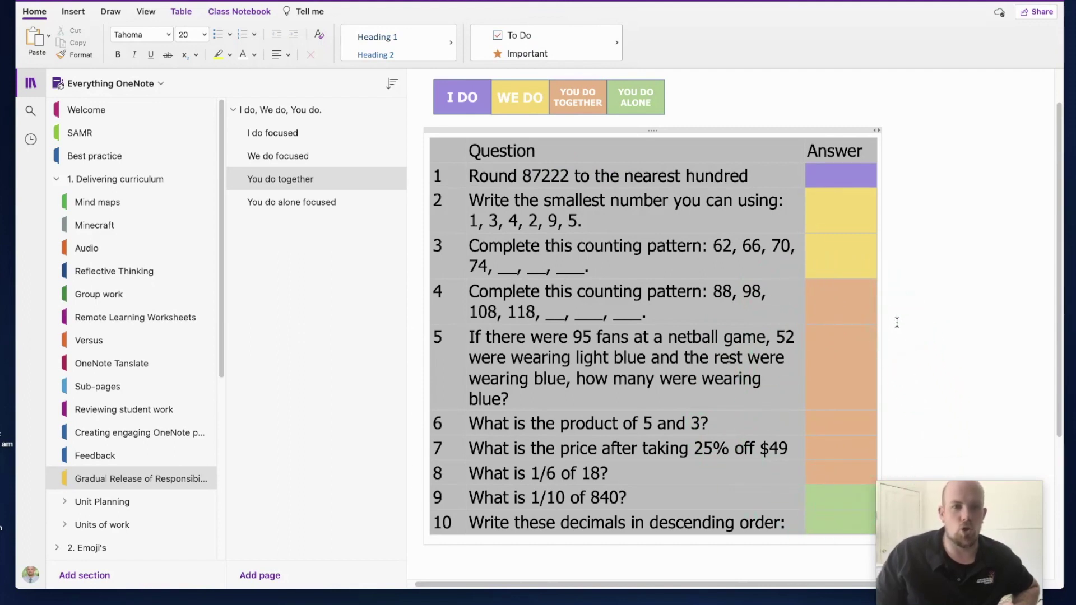
{"action": "left_click", "coordinate": [316, 205]}
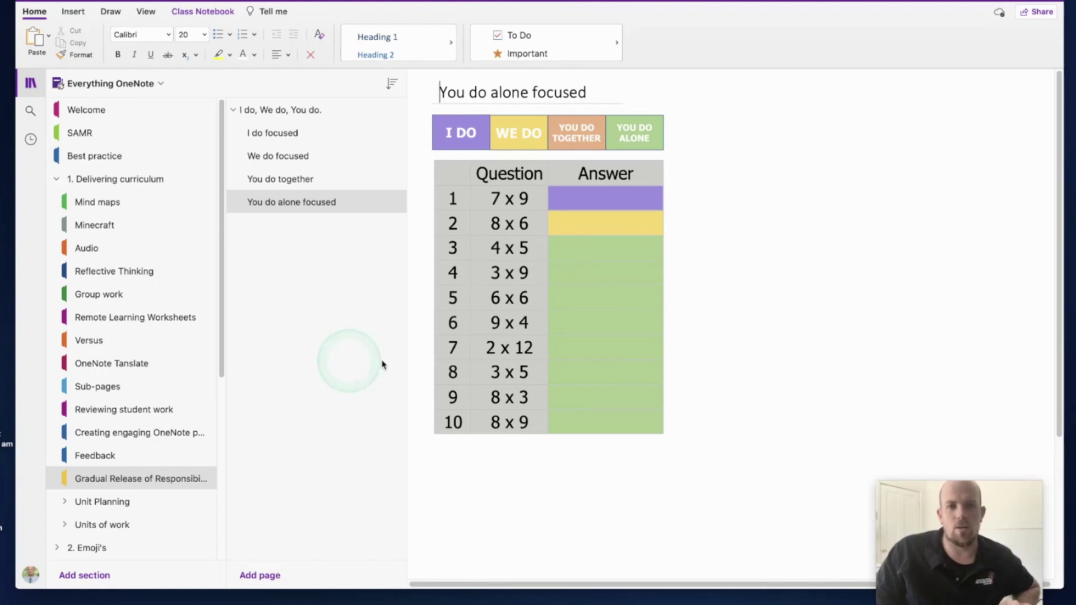
{"action": "left_click", "coordinate": [633, 205]}
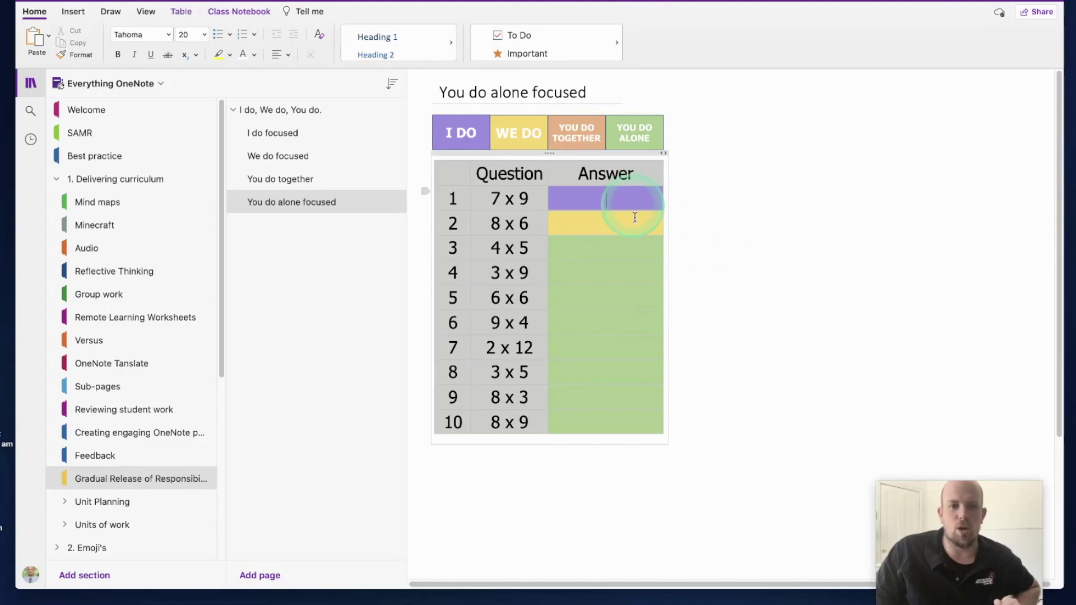
{"action": "left_click", "coordinate": [597, 219]}
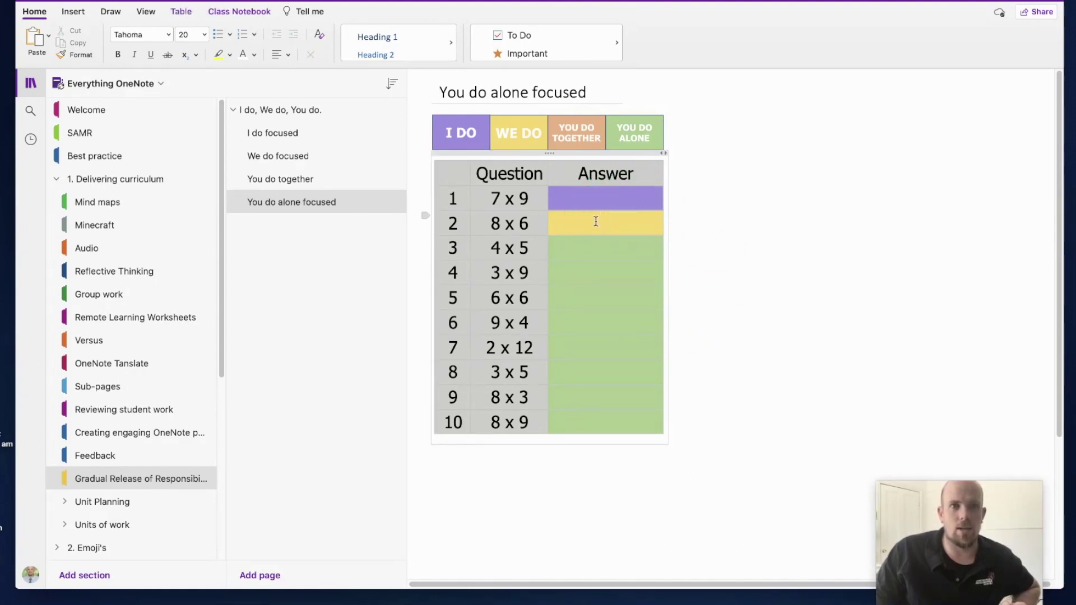
{"action": "left_click", "coordinate": [606, 247]}
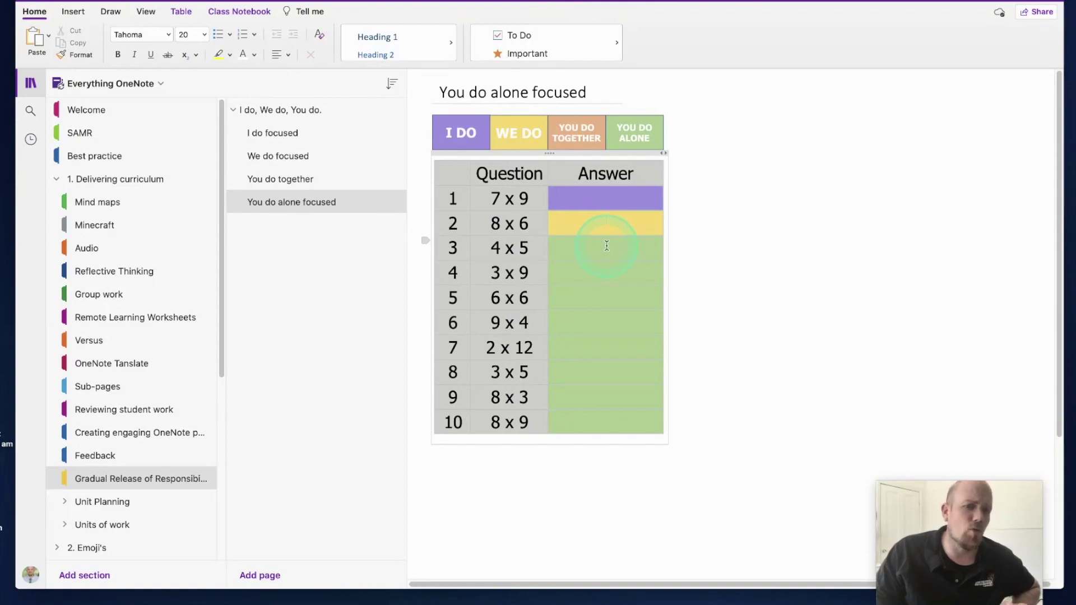
{"action": "left_click", "coordinate": [565, 441]}
{"action": "left_click", "coordinate": [555, 439]}
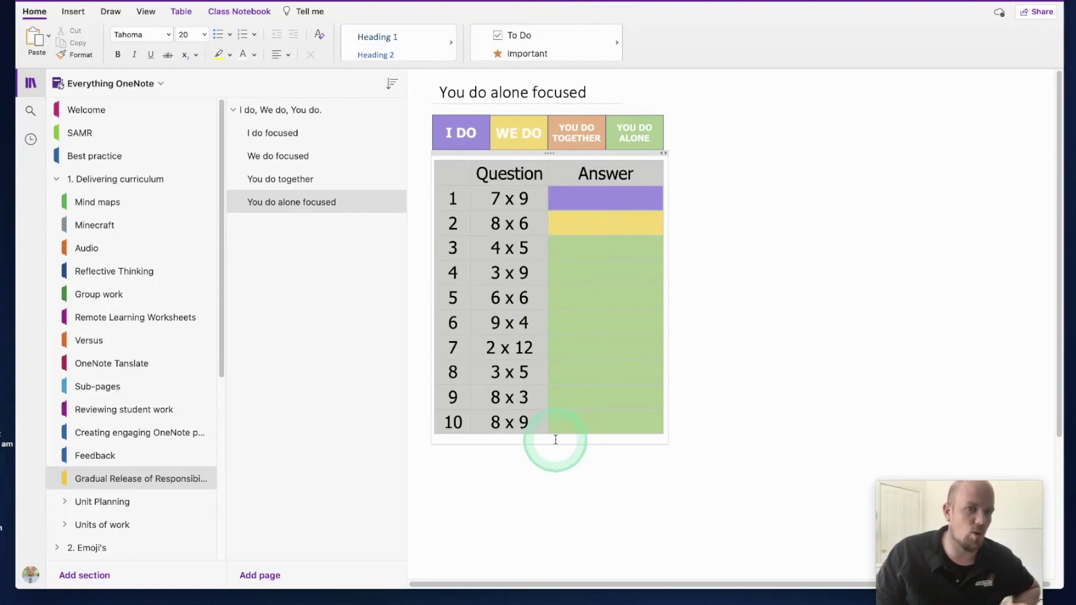
{"action": "left_click", "coordinate": [601, 189]}
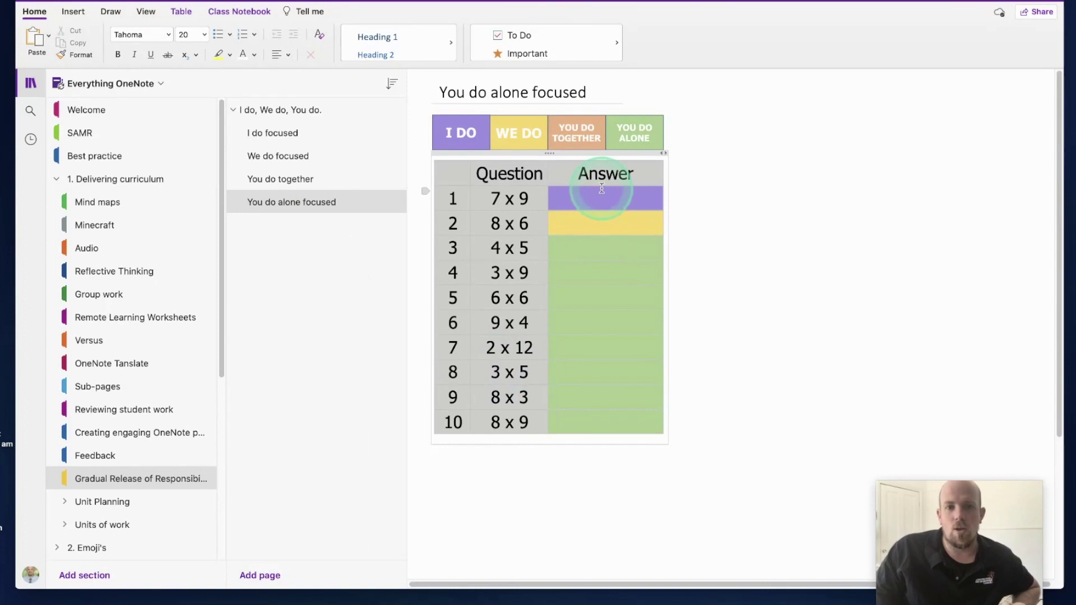
{"action": "left_click", "coordinate": [606, 225]}
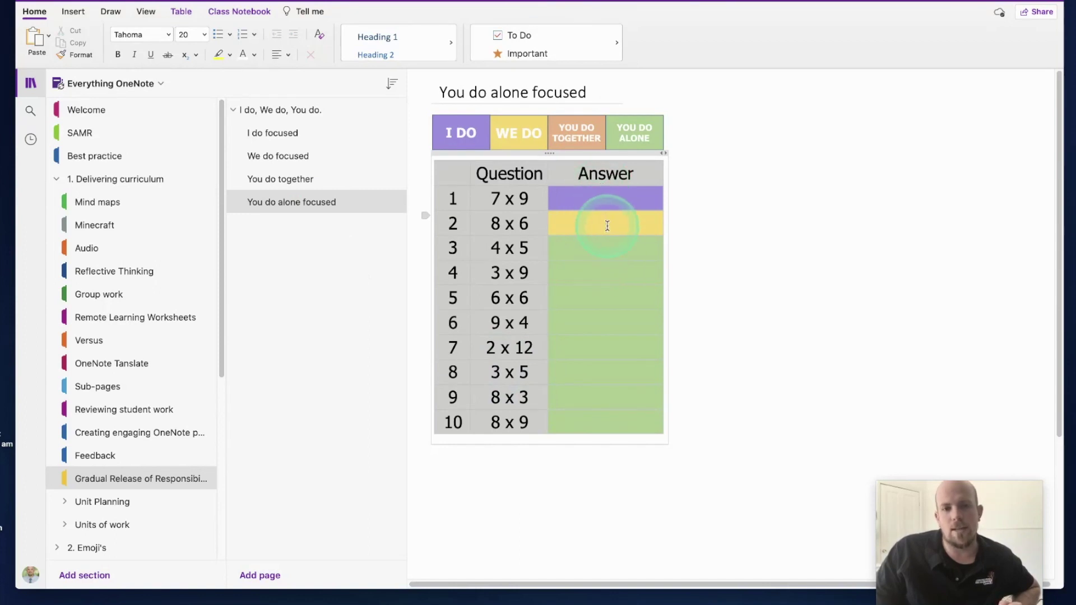
{"action": "left_click", "coordinate": [591, 198]}
{"action": "left_click", "coordinate": [606, 224]}
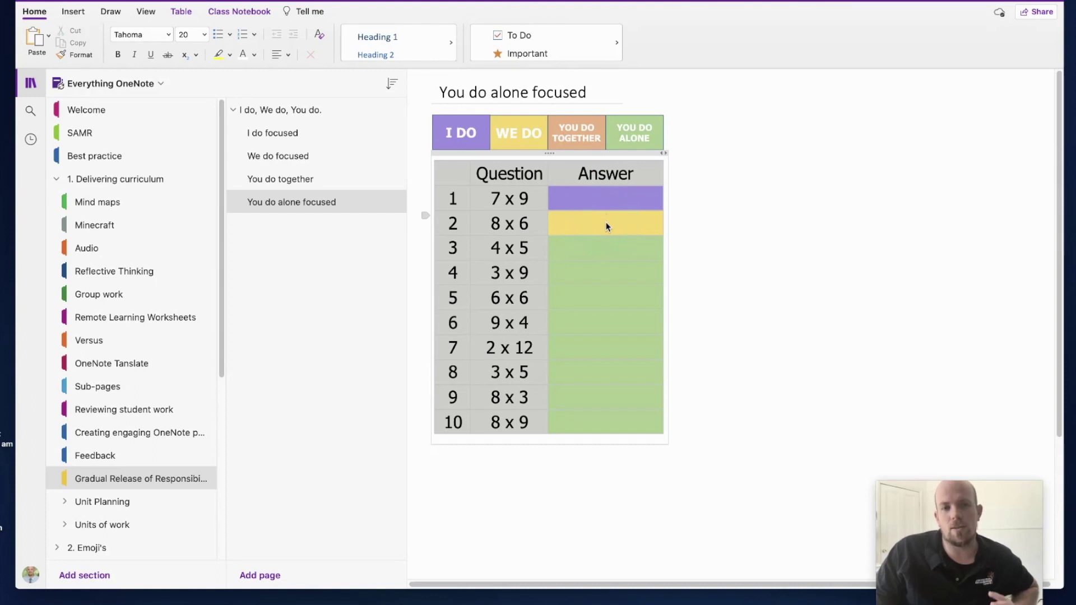
{"action": "left_click", "coordinate": [607, 223]}
Step: Shade row 2's Answer cell green using Table Shading
{"action": "right_click", "coordinate": [607, 223]}
{"action": "left_click", "coordinate": [612, 222]}
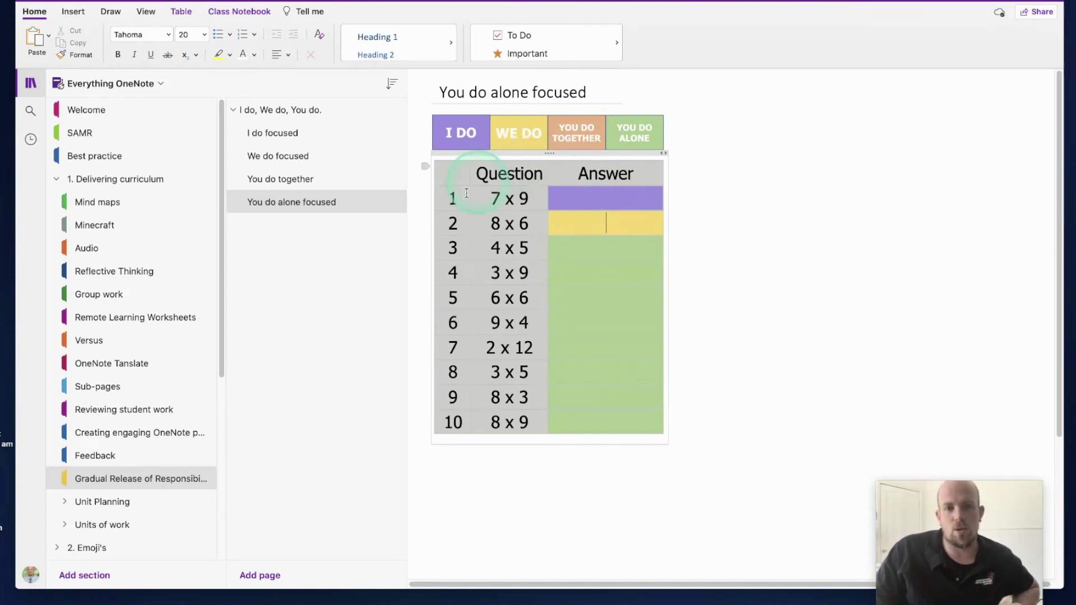
{"action": "left_click", "coordinate": [188, 14]}
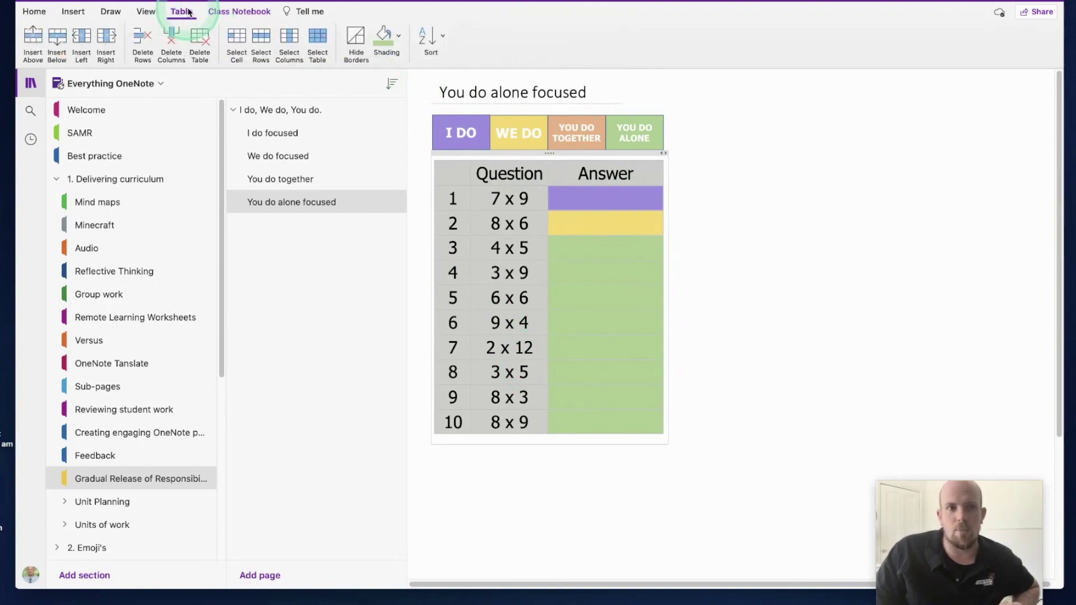
{"action": "left_click", "coordinate": [399, 36]}
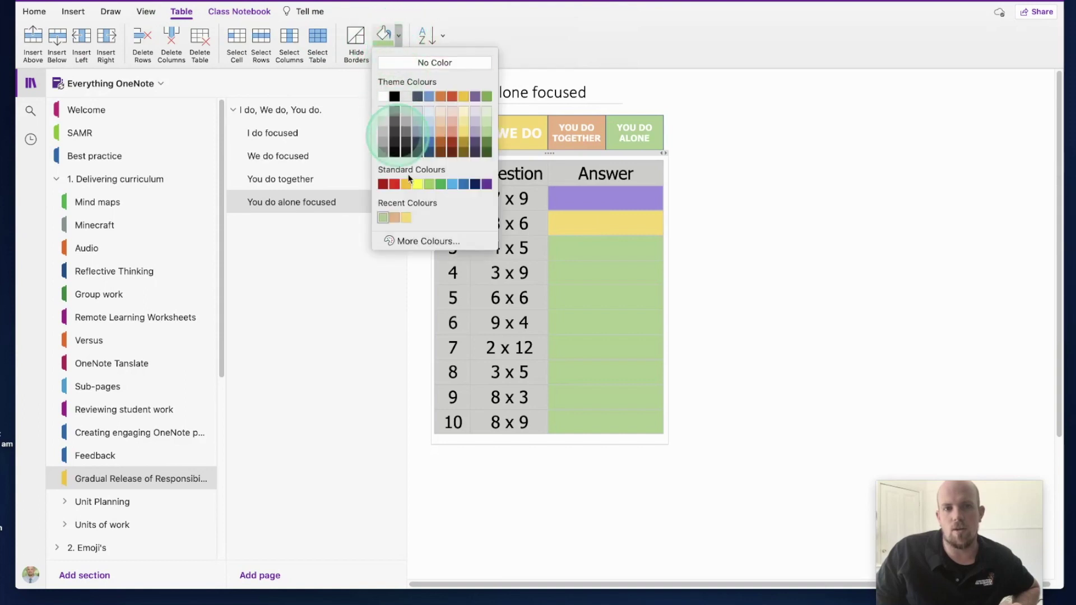
{"action": "left_click", "coordinate": [385, 217]}
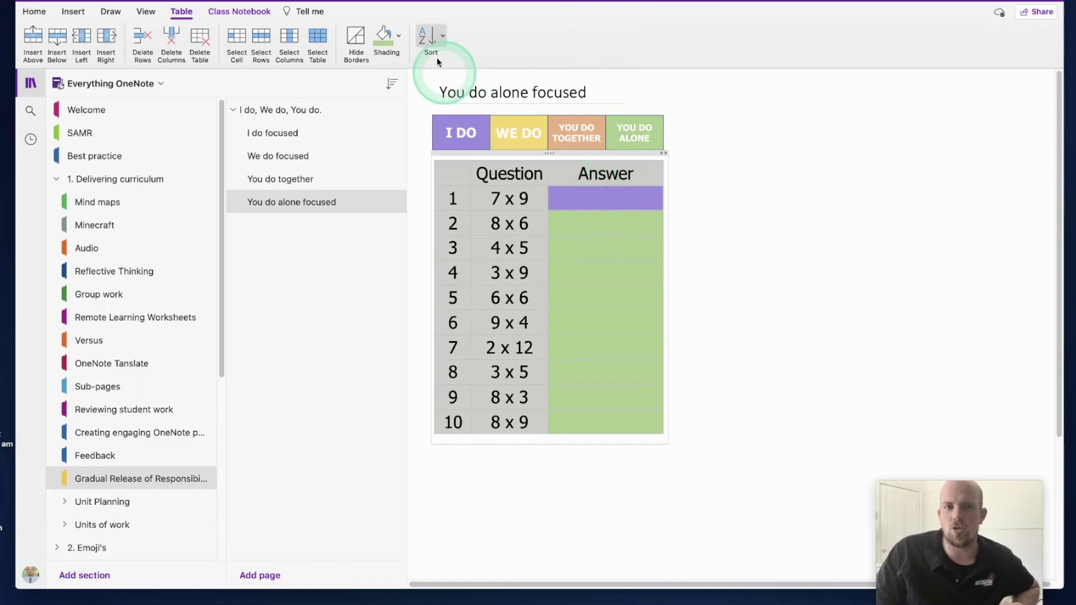
Step: Shade row 1's Answer cell yellow using Table Shading
{"action": "left_click", "coordinate": [400, 36]}
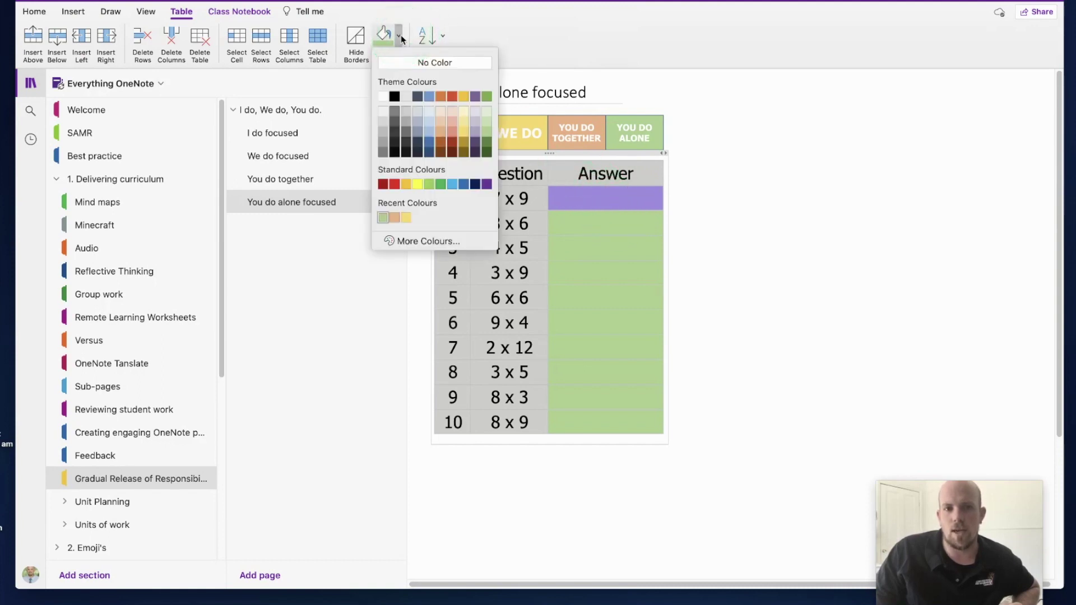
{"action": "left_click", "coordinate": [406, 218]}
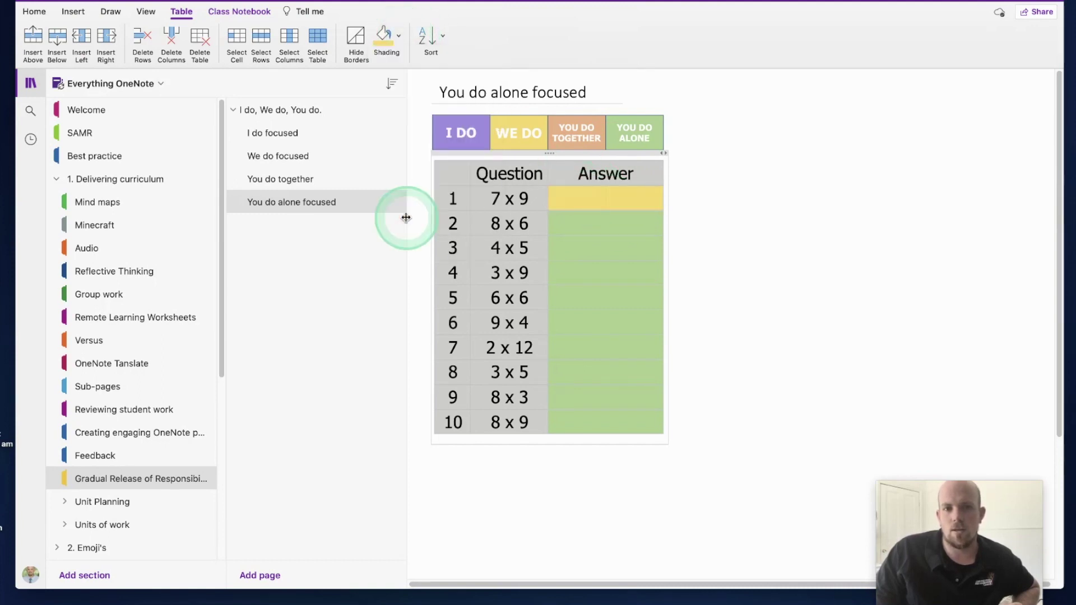
{"action": "left_click", "coordinate": [625, 272]}
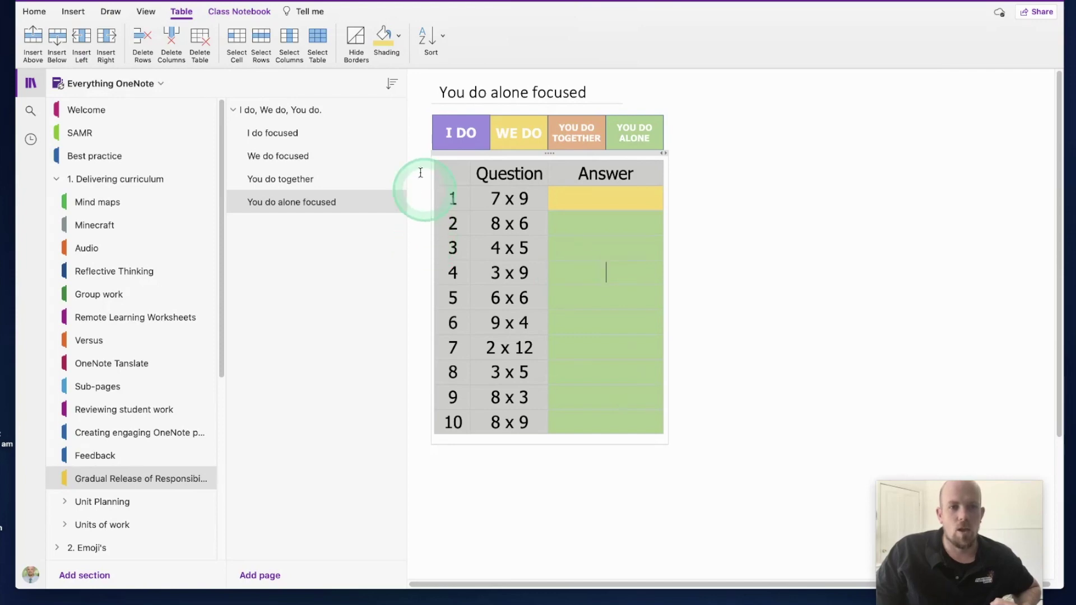
{"action": "left_click", "coordinate": [319, 135]}
{"action": "left_click", "coordinate": [317, 159]}
{"action": "left_click", "coordinate": [315, 182]}
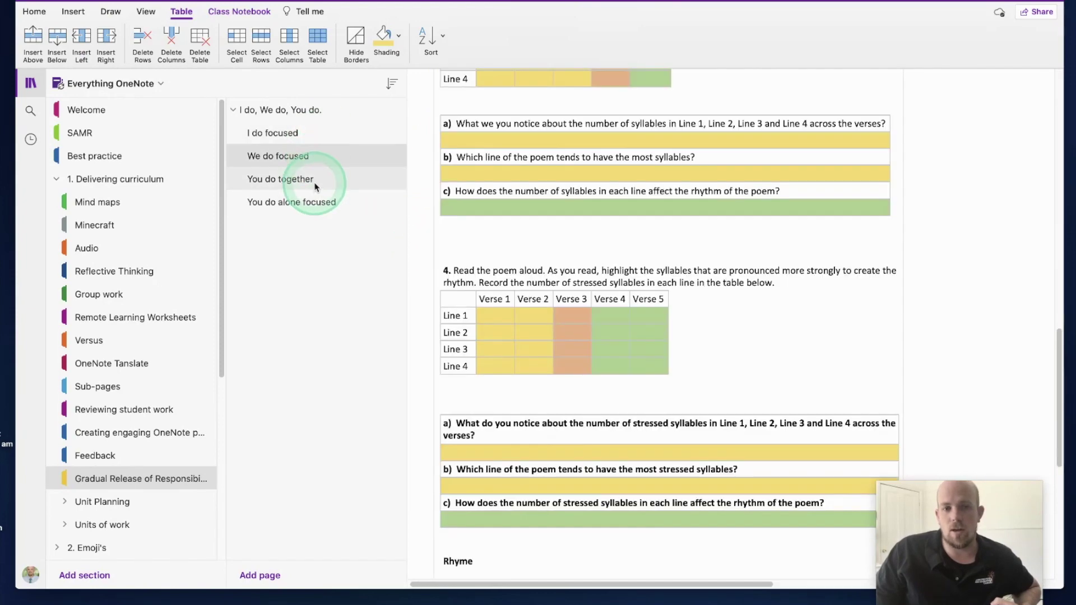
{"action": "left_click", "coordinate": [312, 203]}
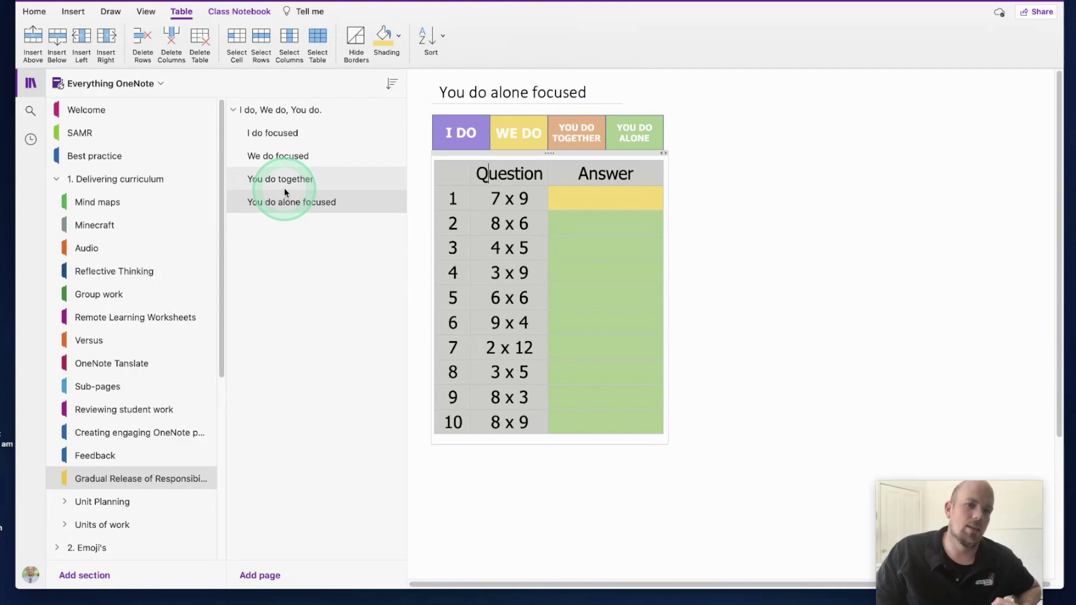
{"action": "left_click", "coordinate": [406, 213]}
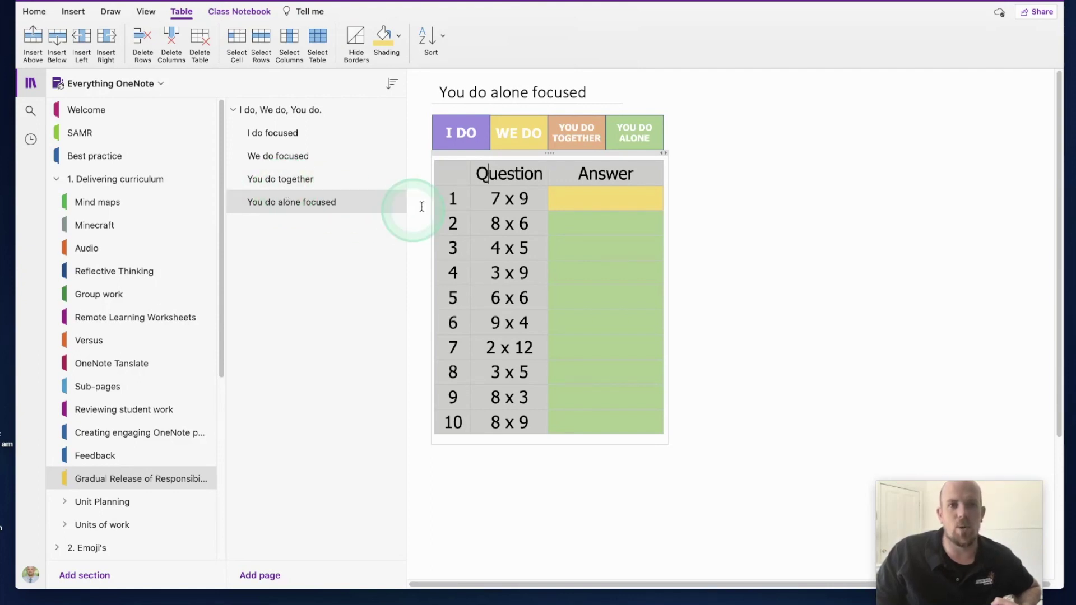
{"action": "left_click", "coordinate": [421, 207]}
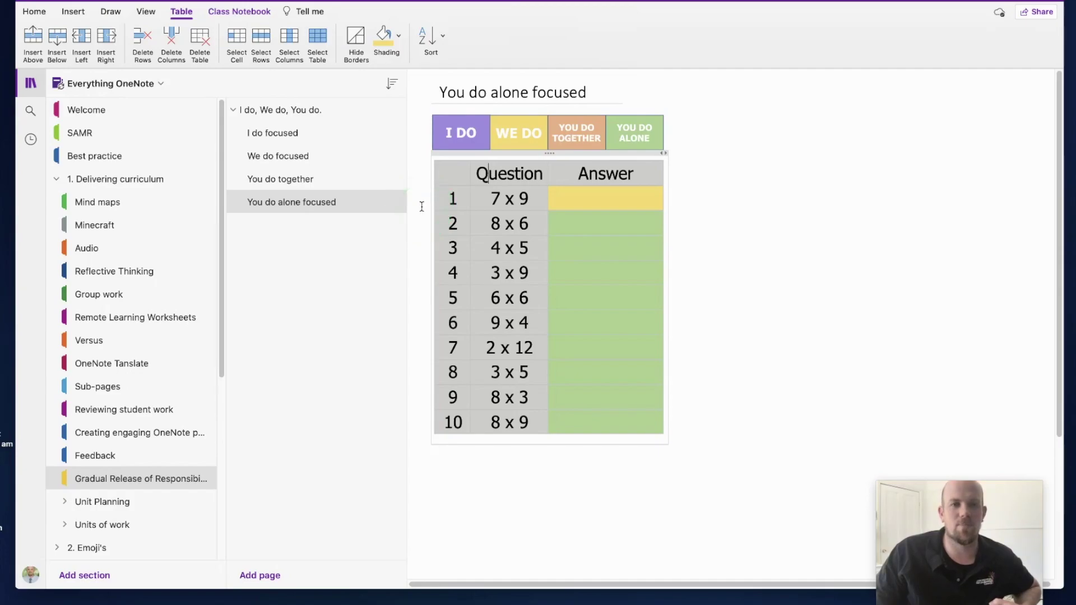